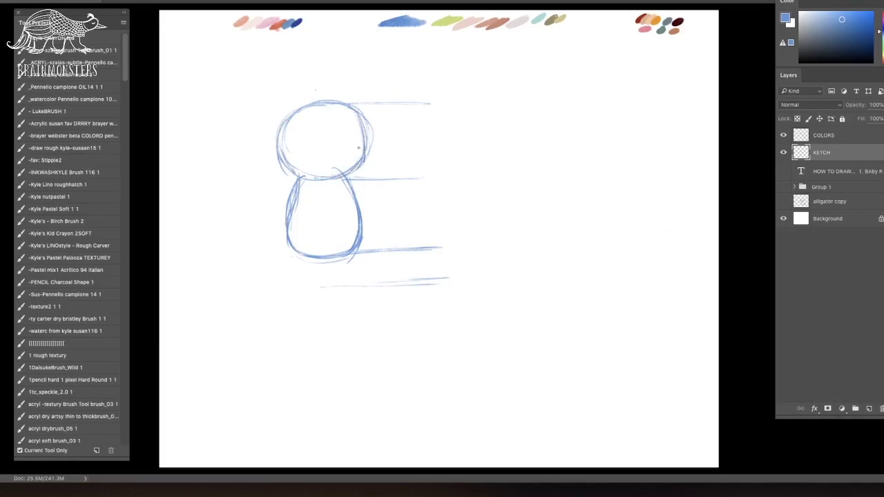
- Sketch the front-view pig's snout and facial features inside the head circle, and begin an arm at the shoulder
{"action": "mouse_move", "coordinate": [339, 166]}
{"action": "left_mouse_down"}
{"action": "mouse_move", "coordinate": [335, 147]}
{"action": "mouse_move", "coordinate": [326, 158]}
{"action": "mouse_move", "coordinate": [331, 142]}
{"action": "mouse_move", "coordinate": [311, 150]}
{"action": "mouse_move", "coordinate": [345, 137]}
{"action": "mouse_move", "coordinate": [350, 144]}
{"action": "left_mouse_up"}
{"action": "key", "text": "e"}
{"action": "key", "text": "b"}
{"action": "left_click_drag", "start_coordinate": [301, 174], "coordinate": [293, 209]}
- Sketch a folded, pointed ear on each side of the front-view pig's head
{"action": "left_click_drag", "start_coordinate": [278, 115], "coordinate": [267, 142]}
{"action": "left_click_drag", "start_coordinate": [361, 101], "coordinate": [352, 123]}
{"action": "left_click_drag", "start_coordinate": [363, 98], "coordinate": [372, 123]}
{"action": "mouse_move", "coordinate": [269, 113]}
{"action": "left_mouse_down"}
{"action": "mouse_move", "coordinate": [291, 116]}
{"action": "mouse_move", "coordinate": [288, 140]}
{"action": "left_mouse_up"}
{"action": "left_click_drag", "start_coordinate": [268, 116], "coordinate": [263, 137]}
- Reinforce the contours of the front-view pig's head and rounded body with darker blue strokes
{"action": "left_click_drag", "start_coordinate": [289, 117], "coordinate": [347, 105]}
{"action": "mouse_move", "coordinate": [278, 144]}
{"action": "left_mouse_down"}
{"action": "mouse_move", "coordinate": [292, 169]}
{"action": "mouse_move", "coordinate": [336, 179]}
{"action": "mouse_move", "coordinate": [366, 238]}
{"action": "left_mouse_up"}
{"action": "left_click_drag", "start_coordinate": [348, 181], "coordinate": [360, 250]}
{"action": "left_click_drag", "start_coordinate": [304, 178], "coordinate": [287, 219]}
- Erase the stray construction lines along the sides of the front-view pig's head and body
{"action": "key", "text": "e"}
{"action": "left_click_drag", "start_coordinate": [275, 152], "coordinate": [284, 173]}
{"action": "left_click_drag", "start_coordinate": [373, 130], "coordinate": [371, 150]}
{"action": "mouse_move", "coordinate": [346, 181]}
{"action": "left_mouse_down"}
{"action": "mouse_move", "coordinate": [358, 242]}
{"action": "mouse_move", "coordinate": [349, 261]}
{"action": "left_mouse_up"}
- Sketch the front-view pig's two short arms and strengthen the lower curve of its body
{"action": "key", "text": "b"}
{"action": "left_click_drag", "start_coordinate": [303, 178], "coordinate": [295, 203]}
{"action": "left_click_drag", "start_coordinate": [303, 198], "coordinate": [309, 222]}
{"action": "left_click_drag", "start_coordinate": [352, 172], "coordinate": [362, 211]}
{"action": "left_click_drag", "start_coordinate": [290, 218], "coordinate": [341, 256]}
- Sketch a ground line, two short legs with hooves and a curly tail on the front-view pig
{"action": "left_click_drag", "start_coordinate": [297, 282], "coordinate": [350, 279]}
{"action": "left_click_drag", "start_coordinate": [303, 243], "coordinate": [301, 273]}
{"action": "mouse_move", "coordinate": [308, 259]}
{"action": "left_mouse_down"}
{"action": "mouse_move", "coordinate": [315, 280]}
{"action": "mouse_move", "coordinate": [347, 279]}
{"action": "left_mouse_up"}
{"action": "left_click_drag", "start_coordinate": [304, 250], "coordinate": [303, 277]}
{"action": "left_click_drag", "start_coordinate": [301, 207], "coordinate": [293, 253]}
{"action": "left_click_drag", "start_coordinate": [291, 222], "coordinate": [273, 230]}
- Strengthen the front-view pig's chin, cheek and leg lines
{"action": "mouse_move", "coordinate": [351, 183]}
{"action": "left_mouse_down"}
{"action": "mouse_move", "coordinate": [354, 213]}
{"action": "mouse_move", "coordinate": [317, 223]}
{"action": "left_mouse_up"}
{"action": "left_click_drag", "start_coordinate": [278, 148], "coordinate": [308, 179]}
{"action": "left_click_drag", "start_coordinate": [365, 144], "coordinate": [362, 163]}
{"action": "left_click_drag", "start_coordinate": [294, 170], "coordinate": [337, 180]}
{"action": "left_click_drag", "start_coordinate": [298, 240], "coordinate": [301, 254]}
{"action": "left_click_drag", "start_coordinate": [318, 258], "coordinate": [332, 258]}
{"action": "left_click_drag", "start_coordinate": [304, 256], "coordinate": [307, 270]}
- Sketch a collar, a centre line of buttons and a belly pocket on the front-view pig
{"action": "left_click_drag", "start_coordinate": [311, 183], "coordinate": [349, 175]}
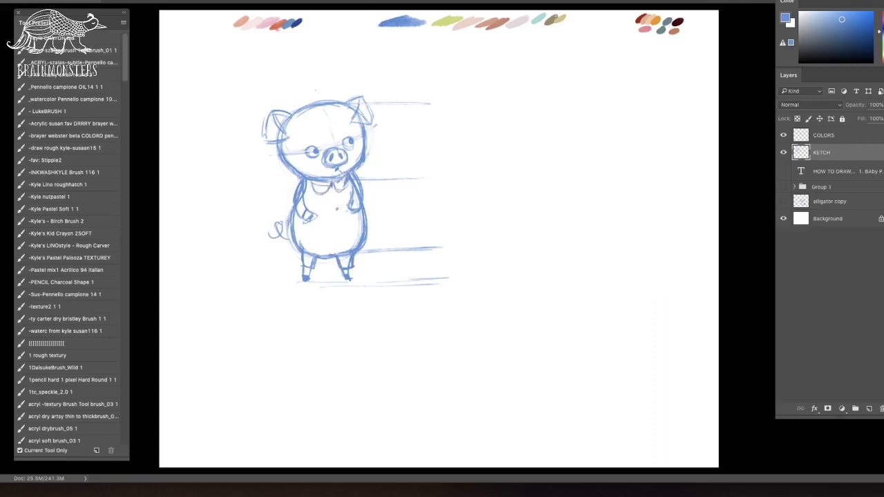
{"action": "left_click_drag", "start_coordinate": [319, 255], "coordinate": [338, 235]}
{"action": "left_click_drag", "start_coordinate": [348, 240], "coordinate": [342, 261]}
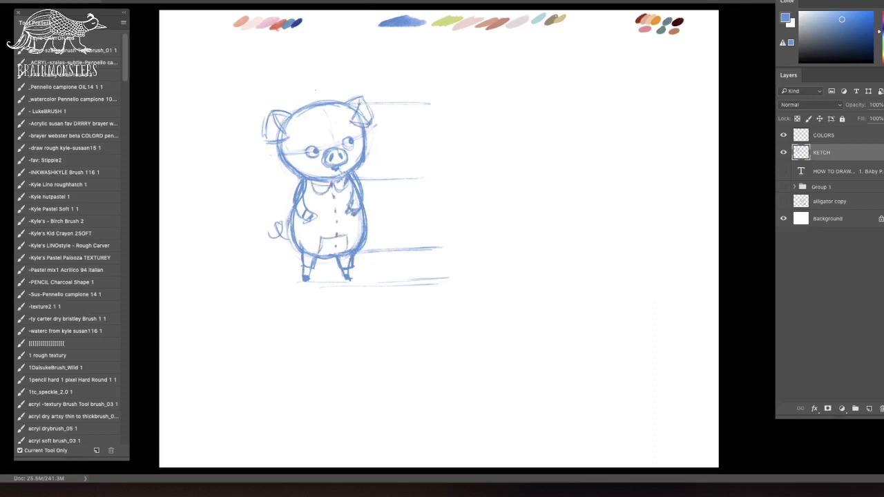
- Extend the height guidelines beside the first pig and sketch a second pig's head circle and pear-shaped body in side view
{"action": "left_click_drag", "start_coordinate": [463, 101], "coordinate": [577, 99]}
{"action": "mouse_move", "coordinate": [499, 105]}
{"action": "left_mouse_down"}
{"action": "mouse_move", "coordinate": [484, 158]}
{"action": "mouse_move", "coordinate": [540, 103]}
{"action": "mouse_move", "coordinate": [486, 145]}
{"action": "mouse_move", "coordinate": [525, 178]}
{"action": "mouse_move", "coordinate": [563, 118]}
{"action": "mouse_move", "coordinate": [560, 166]}
{"action": "mouse_move", "coordinate": [485, 166]}
{"action": "mouse_move", "coordinate": [480, 144]}
{"action": "left_mouse_up"}
{"action": "mouse_move", "coordinate": [532, 176]}
{"action": "left_mouse_down"}
{"action": "mouse_move", "coordinate": [587, 251]}
{"action": "mouse_move", "coordinate": [503, 207]}
{"action": "mouse_move", "coordinate": [539, 183]}
{"action": "mouse_move", "coordinate": [529, 229]}
{"action": "mouse_move", "coordinate": [582, 232]}
{"action": "mouse_move", "coordinate": [498, 105]}
{"action": "left_mouse_up"}
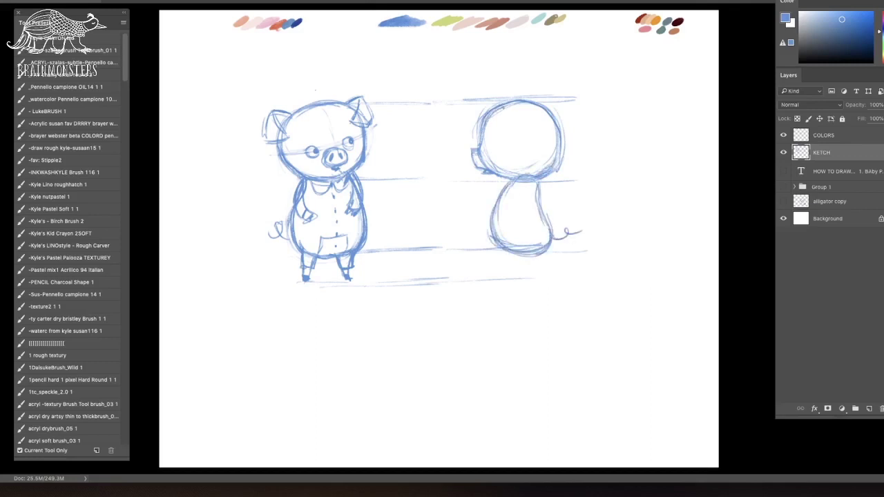
- Sketch the side-view pig's eye, snout and ear
{"action": "left_click_drag", "start_coordinate": [493, 142], "coordinate": [492, 148]}
{"action": "left_click_drag", "start_coordinate": [474, 148], "coordinate": [478, 163]}
{"action": "left_click_drag", "start_coordinate": [515, 119], "coordinate": [530, 126]}
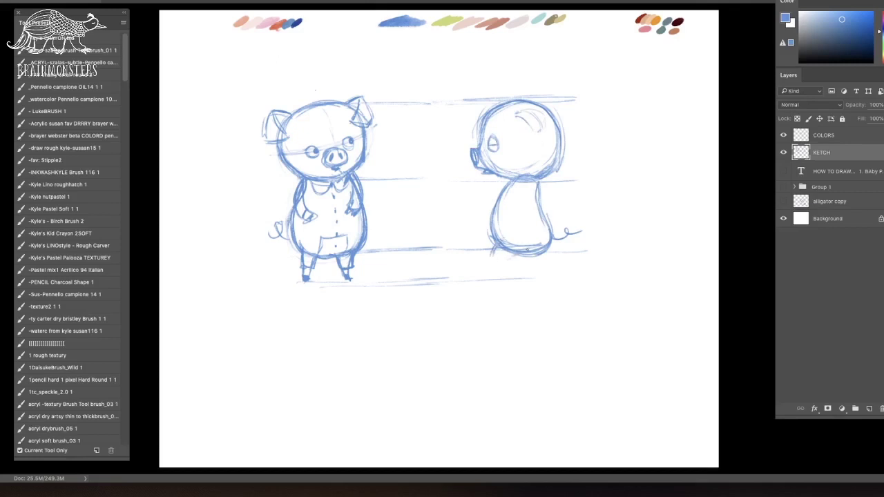
- Sketch the side-view pig's walking legs, its arm and a long blanket trailing behind it
{"action": "left_click_drag", "start_coordinate": [488, 242], "coordinate": [505, 278]}
{"action": "mouse_move", "coordinate": [520, 185]}
{"action": "left_mouse_down"}
{"action": "mouse_move", "coordinate": [517, 211]}
{"action": "mouse_move", "coordinate": [538, 222]}
{"action": "mouse_move", "coordinate": [558, 277]}
{"action": "mouse_move", "coordinate": [646, 279]}
{"action": "left_mouse_up"}
{"action": "mouse_move", "coordinate": [523, 191]}
{"action": "left_mouse_down"}
{"action": "mouse_move", "coordinate": [508, 219]}
{"action": "mouse_move", "coordinate": [531, 233]}
{"action": "mouse_move", "coordinate": [505, 222]}
{"action": "left_mouse_up"}
{"action": "mouse_move", "coordinate": [506, 226]}
{"action": "left_mouse_down"}
{"action": "mouse_move", "coordinate": [531, 245]}
{"action": "mouse_move", "coordinate": [646, 279]}
{"action": "left_mouse_up"}
{"action": "left_click_drag", "start_coordinate": [536, 173], "coordinate": [498, 226]}
- Lasso the side-view pig's head, shift it slightly backwards with Free Transform, and sketch the rear leg
{"action": "key", "text": "l"}
{"action": "mouse_move", "coordinate": [515, 181]}
{"action": "left_mouse_down"}
{"action": "mouse_move", "coordinate": [546, 104]}
{"action": "mouse_move", "coordinate": [519, 183]}
{"action": "left_mouse_up"}
{"action": "key", "text": "super+t"}
{"action": "left_click_drag", "start_coordinate": [517, 159], "coordinate": [527, 160]}
{"action": "left_click_drag", "start_coordinate": [592, 90], "coordinate": [599, 105]}
{"action": "key", "text": "Return"}
{"action": "key", "text": "ctrl+d"}
{"action": "key", "text": "b"}
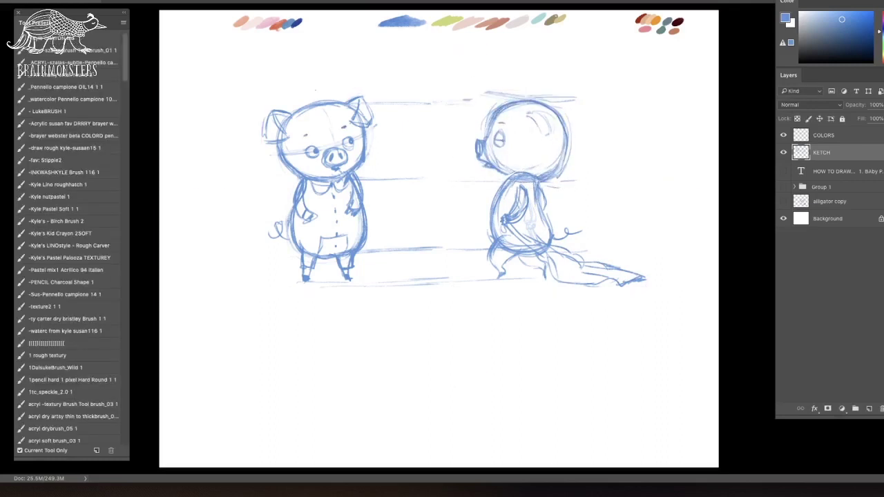
{"action": "left_click_drag", "start_coordinate": [551, 252], "coordinate": [545, 278]}
- Fade the KETCH layer by lowering its opacity, and add a new layer with dark grey as the brush colour
{"action": "left_click", "coordinate": [883, 105]}
{"action": "left_click_drag", "start_coordinate": [883, 120], "coordinate": [862, 119]}
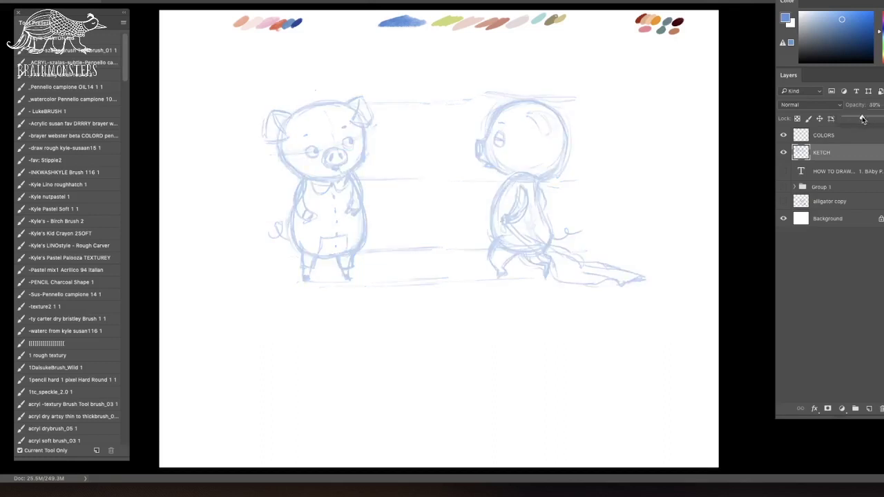
{"action": "left_click", "coordinate": [870, 409]}
{"action": "left_click", "coordinate": [801, 37]}
{"action": "key", "text": "Tab"}
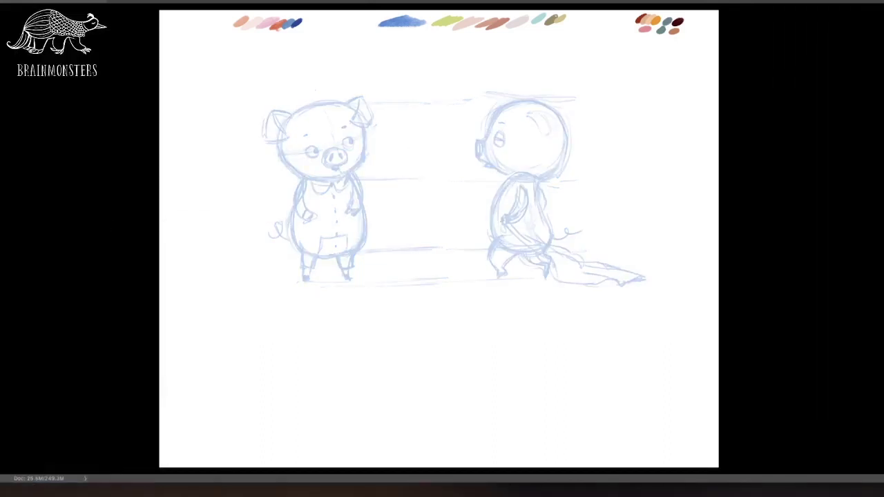
{"action": "key", "text": "Tab"}
- Draw the top contour of the front-view pig's head in dark grey between the ears
{"action": "key", "text": "ctrl+plus"}
{"action": "left_click_drag", "start_coordinate": [350, 112], "coordinate": [470, 159]}
{"action": "mouse_move", "coordinate": [354, 92]}
{"action": "left_mouse_down"}
{"action": "mouse_move", "coordinate": [407, 79]}
{"action": "mouse_move", "coordinate": [339, 99]}
{"action": "left_mouse_up"}
{"action": "key", "text": "ctrl+z"}
{"action": "left_click_drag", "start_coordinate": [378, 83], "coordinate": [422, 85]}
- Lower the KETCH layer's opacity further to about 28% and make Layer 18 active again
{"action": "left_click", "coordinate": [823, 170]}
{"action": "left_click", "coordinate": [883, 105]}
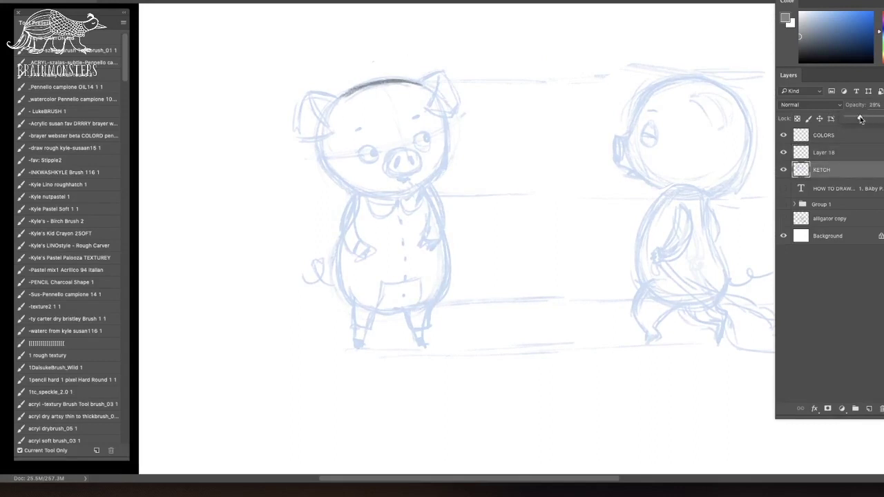
{"action": "left_click_drag", "start_coordinate": [861, 120], "coordinate": [858, 120]}
{"action": "left_click", "coordinate": [824, 153]}
- Outline the front-view pig's ears and the sides and lower curve of its head in dark grey
{"action": "mouse_move", "coordinate": [312, 94]}
{"action": "left_mouse_down"}
{"action": "mouse_move", "coordinate": [339, 97]}
{"action": "mouse_move", "coordinate": [338, 131]}
{"action": "left_mouse_up"}
{"action": "mouse_move", "coordinate": [417, 73]}
{"action": "left_mouse_down"}
{"action": "mouse_move", "coordinate": [451, 117]}
{"action": "mouse_move", "coordinate": [436, 114]}
{"action": "mouse_move", "coordinate": [447, 143]}
{"action": "mouse_move", "coordinate": [415, 185]}
{"action": "left_mouse_up"}
{"action": "left_click_drag", "start_coordinate": [320, 144], "coordinate": [373, 192]}
{"action": "key", "text": "ctrl+z"}
{"action": "mouse_move", "coordinate": [327, 167]}
{"action": "left_mouse_down"}
{"action": "mouse_move", "coordinate": [425, 180]}
{"action": "mouse_move", "coordinate": [384, 192]}
{"action": "left_mouse_up"}
- Draw the front-view pig's eyes and snout with nostrils over the sketch
{"action": "mouse_move", "coordinate": [362, 153]}
{"action": "left_mouse_down"}
{"action": "mouse_move", "coordinate": [360, 163]}
{"action": "mouse_move", "coordinate": [377, 156]}
{"action": "left_mouse_up"}
{"action": "mouse_move", "coordinate": [419, 143]}
{"action": "left_mouse_down"}
{"action": "mouse_move", "coordinate": [429, 144]}
{"action": "mouse_move", "coordinate": [413, 178]}
{"action": "mouse_move", "coordinate": [423, 170]}
{"action": "left_mouse_up"}
{"action": "mouse_move", "coordinate": [399, 163]}
{"action": "left_mouse_down"}
{"action": "mouse_move", "coordinate": [397, 171]}
{"action": "mouse_move", "coordinate": [414, 167]}
{"action": "left_mouse_up"}
{"action": "left_click_drag", "start_coordinate": [399, 162], "coordinate": [399, 170]}
- Draw the front-view pig's arms and hands, and a collar with a scalloped lace edge
{"action": "left_click_drag", "start_coordinate": [356, 192], "coordinate": [345, 247]}
{"action": "left_click_drag", "start_coordinate": [428, 179], "coordinate": [442, 243]}
{"action": "left_click_drag", "start_coordinate": [505, 215], "coordinate": [501, 193]}
{"action": "left_click_drag", "start_coordinate": [355, 187], "coordinate": [354, 217]}
{"action": "left_click_drag", "start_coordinate": [354, 169], "coordinate": [418, 181]}
{"action": "mouse_move", "coordinate": [353, 172]}
{"action": "left_mouse_down"}
{"action": "mouse_move", "coordinate": [361, 181]}
{"action": "mouse_move", "coordinate": [425, 164]}
{"action": "left_mouse_up"}
{"action": "left_click_drag", "start_coordinate": [348, 229], "coordinate": [365, 231]}
{"action": "mouse_move", "coordinate": [432, 195]}
{"action": "left_mouse_down"}
{"action": "mouse_move", "coordinate": [422, 221]}
{"action": "mouse_move", "coordinate": [434, 229]}
{"action": "left_mouse_up"}
- Draw the flared sides of the front-view pig's dress and its puffed sleeves with cuffs
{"action": "scroll", "coordinate": [352, 89], "scroll_direction": "down", "scroll_amount": 2}
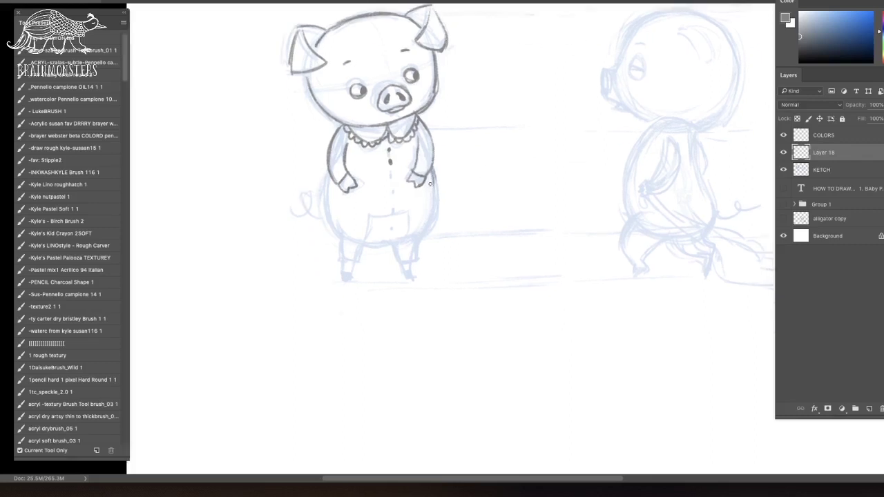
{"action": "left_click_drag", "start_coordinate": [434, 184], "coordinate": [434, 233]}
{"action": "left_click_drag", "start_coordinate": [332, 177], "coordinate": [326, 227]}
{"action": "left_click_drag", "start_coordinate": [332, 179], "coordinate": [321, 228]}
{"action": "left_click_drag", "start_coordinate": [343, 125], "coordinate": [329, 159]}
{"action": "left_click_drag", "start_coordinate": [328, 158], "coordinate": [344, 159]}
{"action": "left_click_drag", "start_coordinate": [418, 149], "coordinate": [434, 151]}
{"action": "mouse_move", "coordinate": [420, 118]}
{"action": "left_mouse_down"}
{"action": "mouse_move", "coordinate": [435, 152]}
{"action": "mouse_move", "coordinate": [443, 231]}
{"action": "left_mouse_up"}
- Draw the dress hem, the frilled bloomers and the legs with dark hooves on the front-view pig
{"action": "mouse_move", "coordinate": [329, 180]}
{"action": "left_mouse_down"}
{"action": "mouse_move", "coordinate": [319, 229]}
{"action": "mouse_move", "coordinate": [415, 236]}
{"action": "left_mouse_up"}
{"action": "left_click_drag", "start_coordinate": [436, 181], "coordinate": [449, 228]}
{"action": "mouse_move", "coordinate": [334, 231]}
{"action": "left_mouse_down"}
{"action": "mouse_move", "coordinate": [367, 253]}
{"action": "mouse_move", "coordinate": [424, 243]}
{"action": "left_mouse_up"}
{"action": "left_click_drag", "start_coordinate": [344, 250], "coordinate": [346, 271]}
{"action": "left_click_drag", "start_coordinate": [341, 263], "coordinate": [357, 280]}
{"action": "left_click_drag", "start_coordinate": [396, 250], "coordinate": [411, 271]}
{"action": "left_click_drag", "start_coordinate": [400, 267], "coordinate": [412, 277]}
{"action": "left_click_drag", "start_coordinate": [409, 237], "coordinate": [424, 237]}
- Hide the KETCH layer and refine the dress's wavy hem and skirt folds
{"action": "left_click", "coordinate": [783, 170]}
{"action": "left_click_drag", "start_coordinate": [432, 235], "coordinate": [364, 235]}
{"action": "mouse_move", "coordinate": [439, 197]}
{"action": "left_mouse_down"}
{"action": "mouse_move", "coordinate": [432, 231]}
{"action": "mouse_move", "coordinate": [362, 233]}
{"action": "left_mouse_up"}
{"action": "left_click_drag", "start_coordinate": [423, 206], "coordinate": [430, 228]}
{"action": "left_click_drag", "start_coordinate": [355, 232], "coordinate": [389, 235]}
{"action": "left_click_drag", "start_coordinate": [355, 233], "coordinate": [393, 233]}
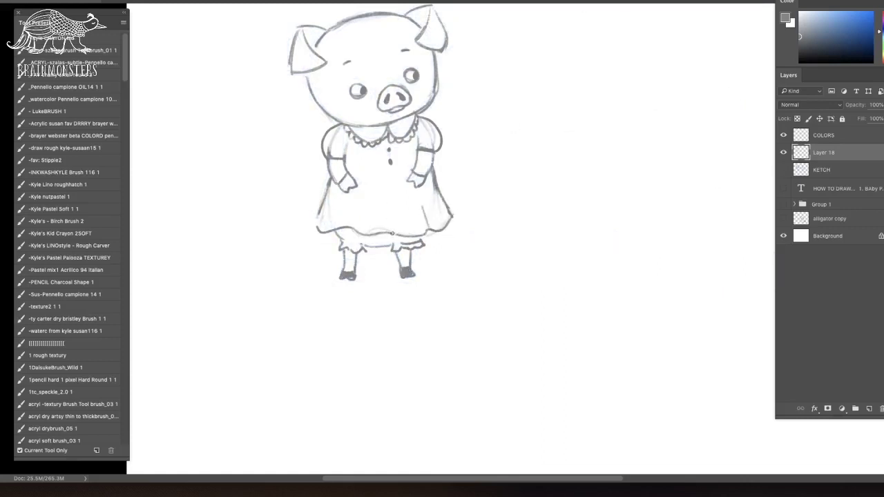
- Rework the dress collar with a plain edge and draw the front buttons
{"action": "mouse_move", "coordinate": [417, 104]}
{"action": "left_mouse_down"}
{"action": "mouse_move", "coordinate": [352, 142]}
{"action": "mouse_move", "coordinate": [415, 135]}
{"action": "left_mouse_up"}
{"action": "mouse_move", "coordinate": [352, 126]}
{"action": "left_mouse_down"}
{"action": "mouse_move", "coordinate": [424, 118]}
{"action": "mouse_move", "coordinate": [419, 148]}
{"action": "left_mouse_up"}
{"action": "left_click", "coordinate": [388, 139]}
{"action": "left_click", "coordinate": [389, 150]}
- Refine the front-view pig's sleeve lines and the contour of its cheek
{"action": "left_click_drag", "start_coordinate": [353, 143], "coordinate": [346, 158]}
{"action": "left_click_drag", "start_coordinate": [342, 126], "coordinate": [330, 155]}
{"action": "left_click_drag", "start_coordinate": [435, 91], "coordinate": [429, 109]}
- Show the KETCH layer again and outline the side-view pig's forehead and snout in dark grey
{"action": "key", "text": "ctrl+minus"}
{"action": "left_click", "coordinate": [784, 170]}
{"action": "key", "text": "ctrl+plus"}
{"action": "left_click_drag", "start_coordinate": [449, 254], "coordinate": [343, 297]}
{"action": "mouse_move", "coordinate": [407, 116]}
{"action": "left_mouse_down"}
{"action": "mouse_move", "coordinate": [449, 85]}
{"action": "mouse_move", "coordinate": [401, 138]}
{"action": "left_mouse_up"}
{"action": "mouse_move", "coordinate": [434, 85]}
{"action": "left_mouse_down"}
{"action": "mouse_move", "coordinate": [484, 86]}
{"action": "mouse_move", "coordinate": [517, 124]}
{"action": "mouse_move", "coordinate": [401, 136]}
{"action": "left_mouse_up"}
{"action": "left_click_drag", "start_coordinate": [414, 98], "coordinate": [400, 138]}
{"action": "mouse_move", "coordinate": [419, 93]}
{"action": "left_mouse_down"}
{"action": "mouse_move", "coordinate": [401, 141]}
{"action": "mouse_move", "coordinate": [389, 141]}
{"action": "left_mouse_up"}
{"action": "left_click_drag", "start_coordinate": [389, 141], "coordinate": [389, 171]}
- Draw the side-view pig's ear and the back contour of its head
{"action": "mouse_move", "coordinate": [471, 112]}
{"action": "left_mouse_down"}
{"action": "mouse_move", "coordinate": [498, 130]}
{"action": "mouse_move", "coordinate": [477, 145]}
{"action": "left_mouse_up"}
{"action": "left_click_drag", "start_coordinate": [517, 119], "coordinate": [518, 179]}
{"action": "key", "text": "ctrl+z"}
{"action": "mouse_move", "coordinate": [517, 125]}
{"action": "left_mouse_down"}
{"action": "mouse_move", "coordinate": [513, 181]}
{"action": "mouse_move", "coordinate": [476, 197]}
{"action": "left_mouse_up"}
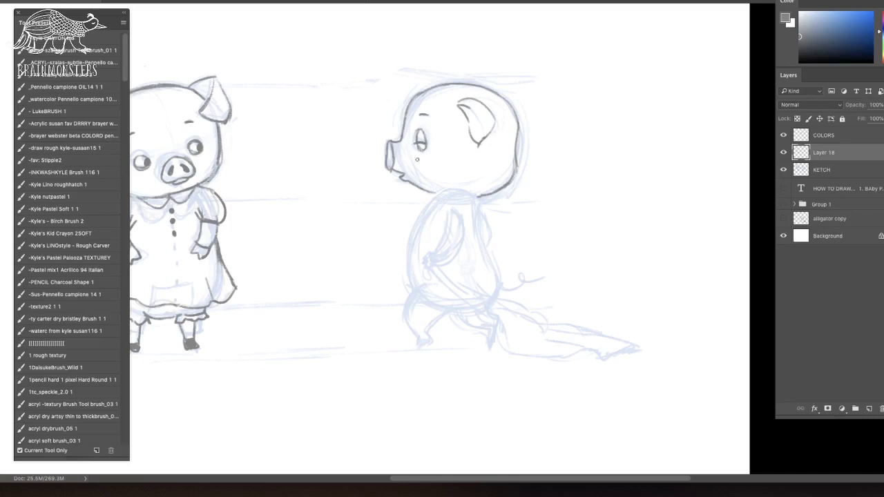
- Outline the side-view pig's body from the neck down along the belly and back
{"action": "left_click_drag", "start_coordinate": [503, 197], "coordinate": [496, 162]}
{"action": "mouse_move", "coordinate": [469, 162]}
{"action": "left_mouse_down"}
{"action": "mouse_move", "coordinate": [469, 177]}
{"action": "mouse_move", "coordinate": [403, 206]}
{"action": "left_mouse_up"}
{"action": "mouse_move", "coordinate": [421, 166]}
{"action": "left_mouse_down"}
{"action": "mouse_move", "coordinate": [398, 209]}
{"action": "mouse_move", "coordinate": [405, 250]}
{"action": "left_mouse_up"}
{"action": "left_click_drag", "start_coordinate": [469, 163], "coordinate": [459, 265]}
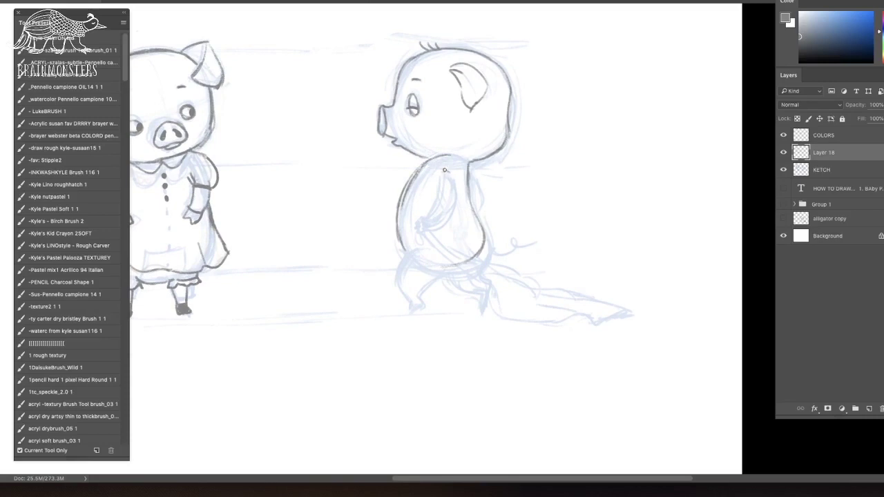
- Draw the side-view pig's two walking legs with hooves in dark grey
{"action": "key", "text": "Tab"}
{"action": "key", "text": "Tab"}
{"action": "left_click_drag", "start_coordinate": [418, 245], "coordinate": [395, 283]}
{"action": "key", "text": "super+z"}
{"action": "mouse_move", "coordinate": [445, 272]}
{"action": "left_mouse_down"}
{"action": "mouse_move", "coordinate": [409, 309]}
{"action": "mouse_move", "coordinate": [449, 276]}
{"action": "mouse_move", "coordinate": [485, 302]}
{"action": "left_mouse_up"}
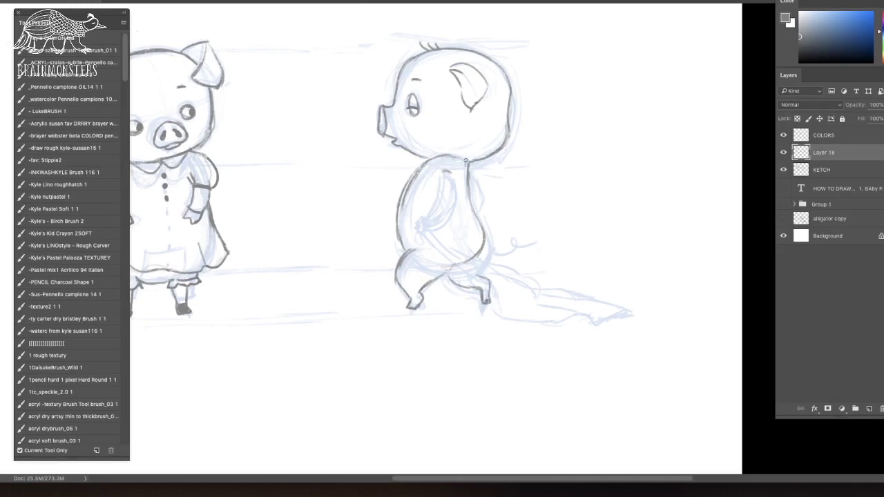
- Draw the side-view pig's arm and hand holding the long blanket that trails along the ground
{"action": "mouse_move", "coordinate": [441, 171]}
{"action": "left_mouse_down"}
{"action": "mouse_move", "coordinate": [450, 212]}
{"action": "mouse_move", "coordinate": [426, 208]}
{"action": "mouse_move", "coordinate": [442, 222]}
{"action": "left_mouse_up"}
{"action": "mouse_move", "coordinate": [431, 211]}
{"action": "left_mouse_down"}
{"action": "mouse_move", "coordinate": [420, 222]}
{"action": "mouse_move", "coordinate": [528, 270]}
{"action": "left_mouse_up"}
{"action": "mouse_move", "coordinate": [459, 261]}
{"action": "left_mouse_down"}
{"action": "mouse_move", "coordinate": [508, 307]}
{"action": "mouse_move", "coordinate": [573, 297]}
{"action": "mouse_move", "coordinate": [622, 314]}
{"action": "left_mouse_up"}
{"action": "left_click_drag", "start_coordinate": [552, 319], "coordinate": [608, 319]}
{"action": "left_click_drag", "start_coordinate": [508, 280], "coordinate": [552, 298]}
- Draw the side-view pig's short jacket with its lower edge across the waist and its open front
{"action": "mouse_move", "coordinate": [468, 166]}
{"action": "left_mouse_down"}
{"action": "mouse_move", "coordinate": [475, 221]}
{"action": "mouse_move", "coordinate": [445, 226]}
{"action": "left_mouse_up"}
{"action": "mouse_move", "coordinate": [394, 211]}
{"action": "left_mouse_down"}
{"action": "mouse_move", "coordinate": [422, 166]}
{"action": "mouse_move", "coordinate": [389, 213]}
{"action": "left_mouse_up"}
{"action": "left_click_drag", "start_coordinate": [451, 217], "coordinate": [473, 211]}
{"action": "left_click_drag", "start_coordinate": [432, 165], "coordinate": [474, 159]}
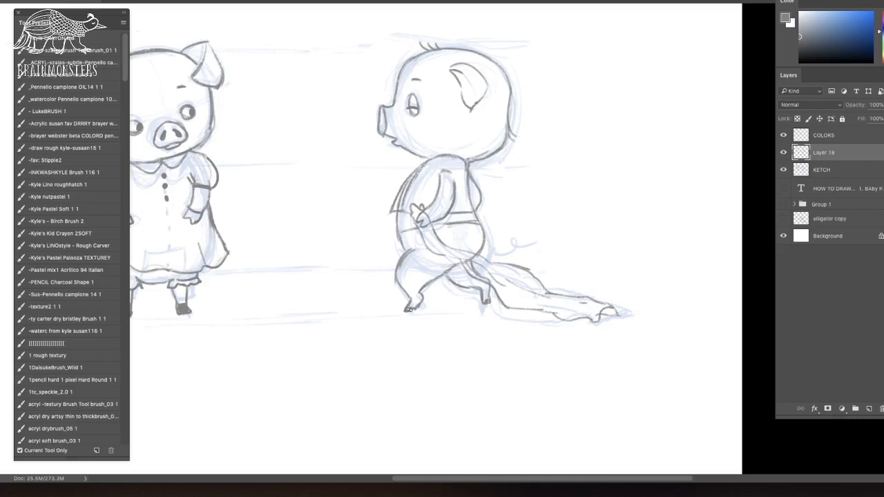
- Hide the KETCH layer, keep Layer 18 visible and rename it PIGGIES
{"action": "key", "text": "ctrl+0"}
{"action": "left_click", "coordinate": [784, 170]}
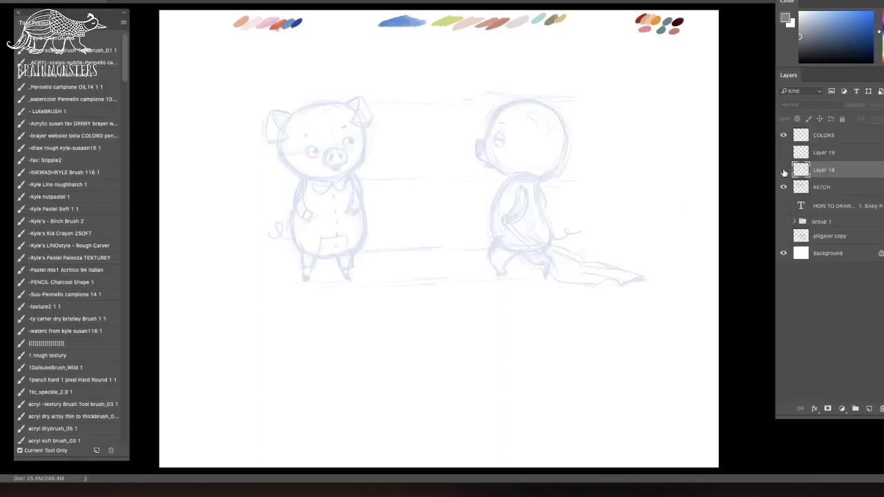
{"action": "left_click", "coordinate": [784, 170]}
{"action": "left_click", "coordinate": [783, 187]}
{"action": "double_click", "coordinate": [821, 170]}
{"action": "type", "text": "PIGGIES"}
{"action": "key", "text": "Return"}
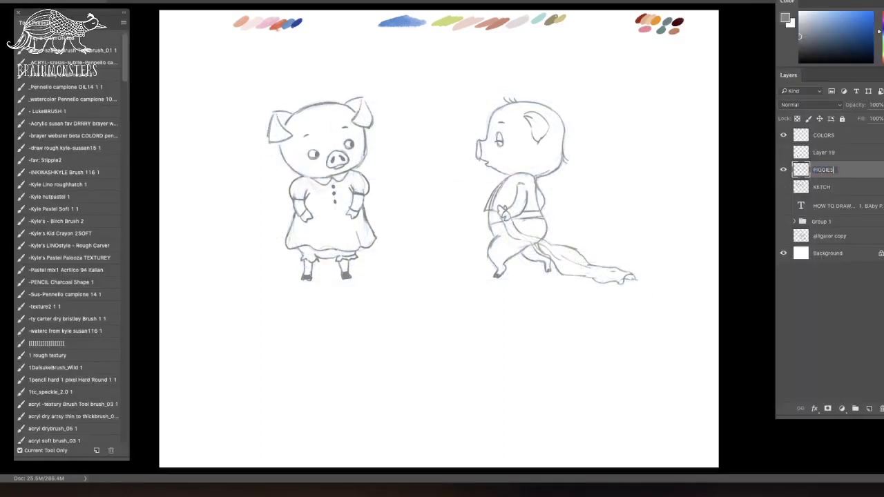
- Move the two finished pigs up the page and add a new empty layer above the KETCH layer
{"action": "key", "text": "ctrl+t"}
{"action": "key", "text": "ctrl+minus"}
{"action": "left_click_drag", "start_coordinate": [487, 148], "coordinate": [486, 114]}
{"action": "left_click", "coordinate": [843, 186]}
{"action": "left_click", "coordinate": [869, 409]}
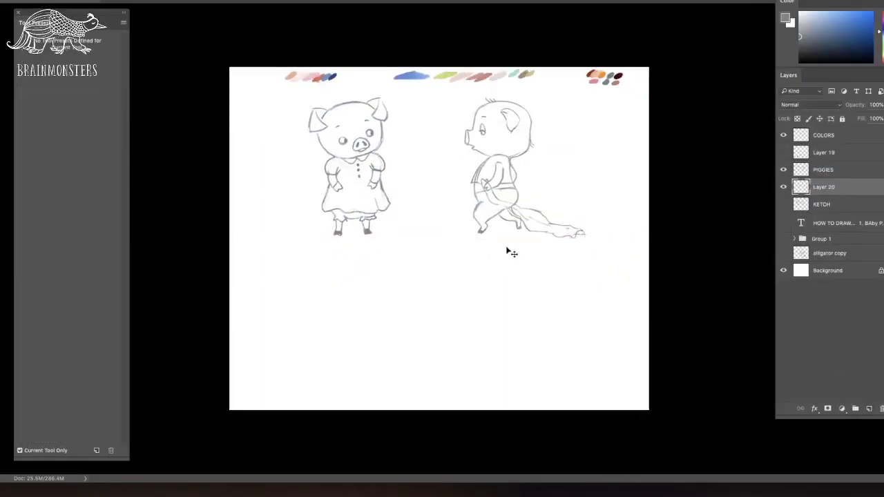
- Sketch a rounded, front-facing pig head outline in light blue below the pig in the dress
{"action": "key", "text": "ctrl+plus"}
{"action": "key", "text": "ctrl+plus"}
{"action": "left_click_drag", "start_coordinate": [430, 315], "coordinate": [393, 166]}
{"action": "left_click_drag", "start_coordinate": [385, 215], "coordinate": [523, 224]}
{"action": "key", "text": "b"}
{"action": "left_click", "coordinate": [832, 18]}
{"action": "left_click_drag", "start_coordinate": [498, 151], "coordinate": [496, 245]}
{"action": "mouse_move", "coordinate": [355, 193]}
{"action": "left_mouse_down"}
{"action": "mouse_move", "coordinate": [404, 192]}
{"action": "mouse_move", "coordinate": [424, 222]}
{"action": "mouse_move", "coordinate": [340, 222]}
{"action": "left_mouse_up"}
{"action": "left_click_drag", "start_coordinate": [339, 251], "coordinate": [338, 272]}
{"action": "mouse_move", "coordinate": [424, 221]}
{"action": "left_mouse_down"}
{"action": "mouse_move", "coordinate": [427, 266]}
{"action": "mouse_move", "coordinate": [412, 284]}
{"action": "left_mouse_up"}
{"action": "mouse_move", "coordinate": [338, 262]}
{"action": "left_mouse_down"}
{"action": "mouse_move", "coordinate": [360, 287]}
{"action": "mouse_move", "coordinate": [404, 292]}
{"action": "left_mouse_up"}
- Sketch two pointed, upright ears on the upper corners of the blue head
{"action": "mouse_move", "coordinate": [423, 179]}
{"action": "left_mouse_down"}
{"action": "mouse_move", "coordinate": [406, 188]}
{"action": "mouse_move", "coordinate": [444, 175]}
{"action": "left_mouse_up"}
{"action": "left_click_drag", "start_coordinate": [445, 177], "coordinate": [421, 220]}
{"action": "mouse_move", "coordinate": [353, 195]}
{"action": "left_mouse_down"}
{"action": "mouse_move", "coordinate": [324, 169]}
{"action": "mouse_move", "coordinate": [351, 195]}
{"action": "left_mouse_up"}
{"action": "left_click_drag", "start_coordinate": [325, 168], "coordinate": [338, 223]}
{"action": "left_click_drag", "start_coordinate": [319, 183], "coordinate": [325, 220]}
- Sketch the blue face with oval eyes and a round snout, and reinforce the left cheek and jaw
{"action": "mouse_move", "coordinate": [408, 191]}
{"action": "left_mouse_down"}
{"action": "mouse_move", "coordinate": [439, 169]}
{"action": "mouse_move", "coordinate": [408, 246]}
{"action": "left_mouse_up"}
{"action": "mouse_move", "coordinate": [360, 236]}
{"action": "left_mouse_down"}
{"action": "mouse_move", "coordinate": [394, 280]}
{"action": "mouse_move", "coordinate": [395, 258]}
{"action": "left_mouse_up"}
{"action": "mouse_move", "coordinate": [372, 250]}
{"action": "left_mouse_down"}
{"action": "mouse_move", "coordinate": [393, 250]}
{"action": "mouse_move", "coordinate": [416, 276]}
{"action": "left_mouse_up"}
{"action": "mouse_move", "coordinate": [339, 222]}
{"action": "left_mouse_down"}
{"action": "mouse_move", "coordinate": [363, 289]}
{"action": "mouse_move", "coordinate": [420, 270]}
{"action": "left_mouse_up"}
- Refine both blue ears with inner folds and close the flat top of the head between them
{"action": "mouse_move", "coordinate": [423, 229]}
{"action": "left_mouse_down"}
{"action": "mouse_move", "coordinate": [423, 245]}
{"action": "mouse_move", "coordinate": [439, 170]}
{"action": "left_mouse_up"}
{"action": "mouse_move", "coordinate": [326, 168]}
{"action": "left_mouse_down"}
{"action": "mouse_move", "coordinate": [341, 207]}
{"action": "mouse_move", "coordinate": [322, 210]}
{"action": "left_mouse_up"}
{"action": "left_click_drag", "start_coordinate": [322, 207], "coordinate": [336, 224]}
{"action": "left_click_drag", "start_coordinate": [323, 166], "coordinate": [331, 199]}
{"action": "left_click_drag", "start_coordinate": [352, 194], "coordinate": [386, 192]}
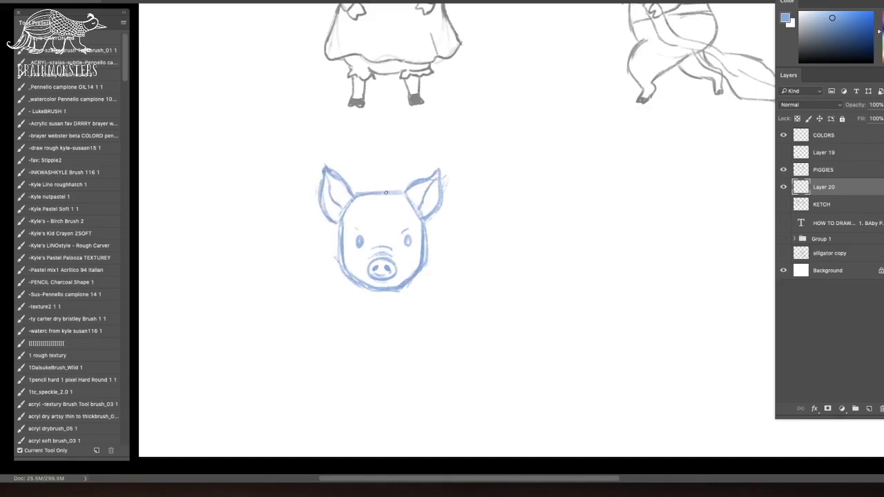
- Firm up the snout and chin, then rough in the sides of a rounded sitting body under the head
{"action": "mouse_move", "coordinate": [366, 262]}
{"action": "left_mouse_down"}
{"action": "mouse_move", "coordinate": [398, 271]}
{"action": "mouse_move", "coordinate": [397, 286]}
{"action": "left_mouse_up"}
{"action": "left_click_drag", "start_coordinate": [378, 290], "coordinate": [361, 281]}
{"action": "left_click_drag", "start_coordinate": [417, 276], "coordinate": [426, 331]}
{"action": "mouse_move", "coordinate": [340, 269]}
{"action": "left_mouse_down"}
{"action": "mouse_move", "coordinate": [336, 302]}
{"action": "mouse_move", "coordinate": [315, 318]}
{"action": "mouse_move", "coordinate": [333, 368]}
{"action": "left_mouse_up"}
{"action": "left_click_drag", "start_coordinate": [424, 307], "coordinate": [426, 337]}
{"action": "left_click_drag", "start_coordinate": [316, 296], "coordinate": [325, 355]}
- Sketch the two straight front legs tapering down in front of the sitting pig's body
{"action": "mouse_move", "coordinate": [406, 361]}
{"action": "left_mouse_down"}
{"action": "mouse_move", "coordinate": [337, 364]}
{"action": "mouse_move", "coordinate": [393, 373]}
{"action": "left_mouse_up"}
{"action": "mouse_move", "coordinate": [423, 313]}
{"action": "left_mouse_down"}
{"action": "mouse_move", "coordinate": [404, 371]}
{"action": "mouse_move", "coordinate": [395, 360]}
{"action": "left_mouse_up"}
{"action": "left_click_drag", "start_coordinate": [342, 310], "coordinate": [353, 365]}
{"action": "left_click_drag", "start_coordinate": [401, 319], "coordinate": [400, 373]}
{"action": "left_click_drag", "start_coordinate": [345, 319], "coordinate": [355, 372]}
{"action": "left_click_drag", "start_coordinate": [362, 325], "coordinate": [362, 370]}
- Sketch the curved back and the two hind legs splayed out at either side of the body
{"action": "mouse_move", "coordinate": [340, 266]}
{"action": "left_mouse_down"}
{"action": "mouse_move", "coordinate": [315, 330]}
{"action": "mouse_move", "coordinate": [324, 349]}
{"action": "mouse_move", "coordinate": [308, 373]}
{"action": "left_mouse_up"}
{"action": "left_click_drag", "start_coordinate": [335, 358], "coordinate": [303, 378]}
{"action": "left_click_drag", "start_coordinate": [413, 345], "coordinate": [435, 376]}
{"action": "mouse_move", "coordinate": [422, 326]}
{"action": "left_mouse_down"}
{"action": "mouse_move", "coordinate": [411, 359]}
{"action": "mouse_move", "coordinate": [439, 380]}
{"action": "left_mouse_up"}
{"action": "left_click_drag", "start_coordinate": [331, 355], "coordinate": [346, 359]}
- Reinforce the sitting pig's back, flank and leg lines to complete the blue rough with its small curly tail
{"action": "left_click_drag", "start_coordinate": [340, 270], "coordinate": [319, 347]}
{"action": "left_click_drag", "start_coordinate": [398, 322], "coordinate": [395, 375]}
{"action": "left_click_drag", "start_coordinate": [422, 303], "coordinate": [418, 347]}
{"action": "mouse_move", "coordinate": [315, 337]}
{"action": "left_mouse_down"}
{"action": "mouse_move", "coordinate": [302, 353]}
{"action": "mouse_move", "coordinate": [317, 380]}
{"action": "left_mouse_up"}
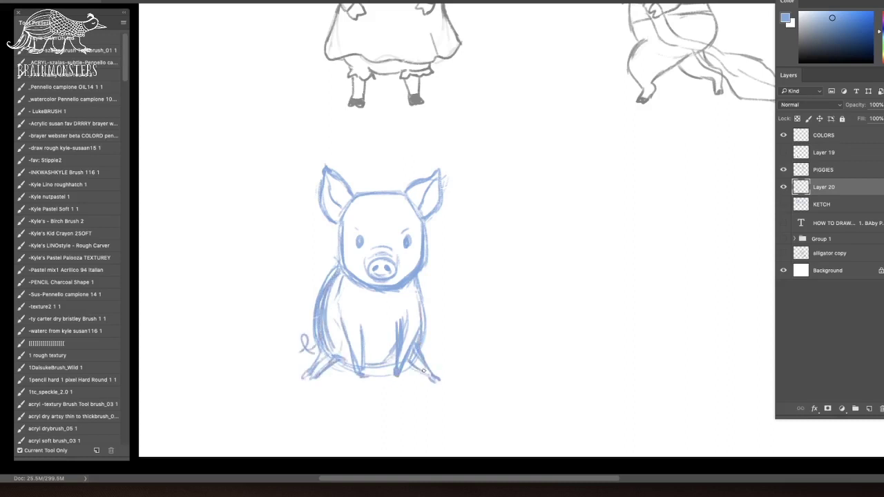
{"action": "left_click_drag", "start_coordinate": [322, 283], "coordinate": [314, 326]}
{"action": "left_click_drag", "start_coordinate": [349, 355], "coordinate": [328, 348]}
- Lower the blue sketch layer's opacity, add a new layer above it and choose dark grey as the drawing colour
{"action": "left_click", "coordinate": [883, 105]}
{"action": "left_click", "coordinate": [799, 195]}
{"action": "left_click", "coordinate": [882, 105]}
{"action": "left_click_drag", "start_coordinate": [881, 119], "coordinate": [864, 119]}
{"action": "left_click", "coordinate": [784, 172]}
{"action": "key", "text": "ctrl+alt+shift+n"}
{"action": "left_click", "coordinate": [800, 37]}
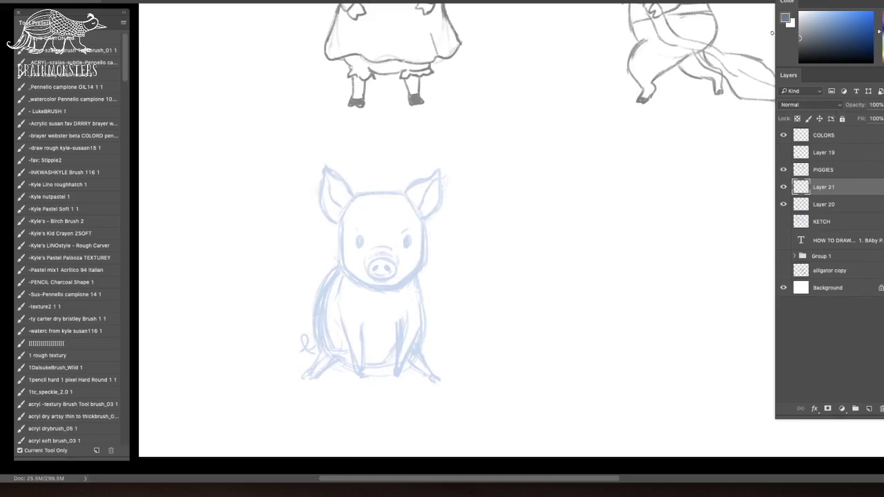
- Draw the sitting pig's snout with nostrils and its right cheek and chin contour in dark grey over the sketch
{"action": "key", "text": "super+plus"}
{"action": "left_click_drag", "start_coordinate": [472, 249], "coordinate": [516, 186]}
{"action": "left_click_drag", "start_coordinate": [369, 130], "coordinate": [444, 127]}
{"action": "left_click_drag", "start_coordinate": [467, 166], "coordinate": [446, 118]}
{"action": "mouse_move", "coordinate": [462, 186]}
{"action": "left_mouse_down"}
{"action": "mouse_move", "coordinate": [423, 240]}
{"action": "mouse_move", "coordinate": [360, 216]}
{"action": "mouse_move", "coordinate": [435, 239]}
{"action": "left_mouse_up"}
{"action": "mouse_move", "coordinate": [454, 122]}
{"action": "left_mouse_down"}
{"action": "mouse_move", "coordinate": [467, 211]}
{"action": "mouse_move", "coordinate": [405, 237]}
{"action": "mouse_move", "coordinate": [415, 203]}
{"action": "mouse_move", "coordinate": [413, 235]}
{"action": "mouse_move", "coordinate": [427, 216]}
{"action": "mouse_move", "coordinate": [418, 218]}
{"action": "left_mouse_up"}
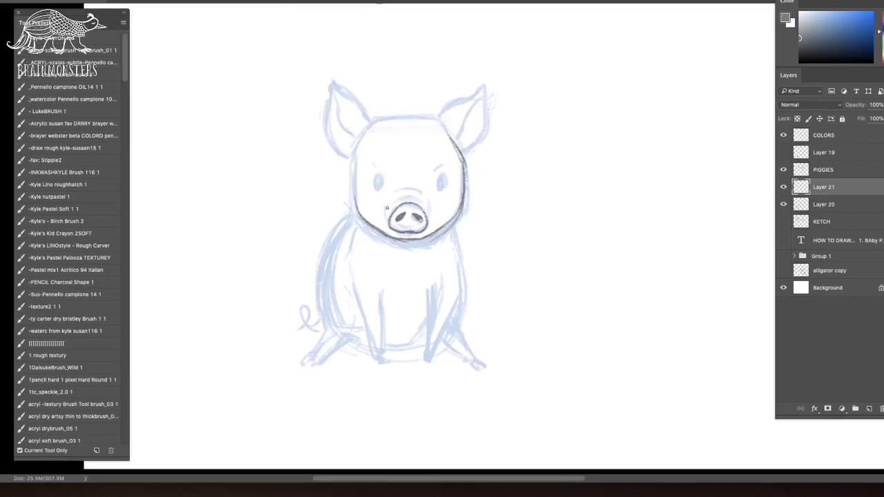
- Draw the two dark oval eyes and complete the head outline along the left side and right jaw
{"action": "left_click_drag", "start_coordinate": [439, 182], "coordinate": [441, 193]}
{"action": "left_click_drag", "start_coordinate": [380, 182], "coordinate": [379, 194]}
{"action": "mouse_move", "coordinate": [389, 120]}
{"action": "left_mouse_down"}
{"action": "mouse_move", "coordinate": [499, 142]}
{"action": "mouse_move", "coordinate": [354, 153]}
{"action": "mouse_move", "coordinate": [355, 206]}
{"action": "left_mouse_up"}
{"action": "left_click_drag", "start_coordinate": [461, 203], "coordinate": [438, 229]}
- Ink both pointed ears with their inner fold lines, turning the right ear slightly further outward
{"action": "left_click_drag", "start_coordinate": [329, 79], "coordinate": [378, 124]}
{"action": "left_click_drag", "start_coordinate": [325, 93], "coordinate": [352, 166]}
{"action": "left_click_drag", "start_coordinate": [496, 99], "coordinate": [463, 141]}
{"action": "left_click_drag", "start_coordinate": [330, 90], "coordinate": [362, 138]}
- Draw the sitting pig's curved back on the left and its right flank in dark grey
{"action": "left_click_drag", "start_coordinate": [449, 219], "coordinate": [458, 268]}
{"action": "mouse_move", "coordinate": [358, 210]}
{"action": "left_mouse_down"}
{"action": "mouse_move", "coordinate": [325, 277]}
{"action": "mouse_move", "coordinate": [329, 309]}
{"action": "mouse_move", "coordinate": [327, 247]}
{"action": "mouse_move", "coordinate": [326, 318]}
{"action": "left_mouse_up"}
{"action": "left_click_drag", "start_coordinate": [448, 220], "coordinate": [457, 279]}
- Draw the two tapering front legs in dark grey beneath the chest
{"action": "mouse_move", "coordinate": [380, 269]}
{"action": "left_mouse_down"}
{"action": "mouse_move", "coordinate": [361, 302]}
{"action": "mouse_move", "coordinate": [379, 338]}
{"action": "left_mouse_up"}
{"action": "left_click_drag", "start_coordinate": [352, 264], "coordinate": [376, 342]}
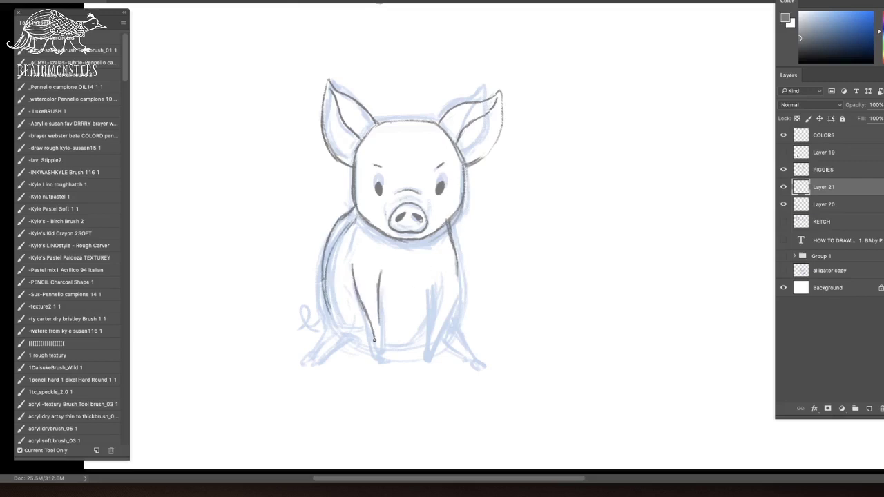
{"action": "left_click_drag", "start_coordinate": [424, 269], "coordinate": [432, 312]}
{"action": "left_click_drag", "start_coordinate": [454, 235], "coordinate": [441, 330]}
{"action": "left_click_drag", "start_coordinate": [431, 300], "coordinate": [438, 343]}
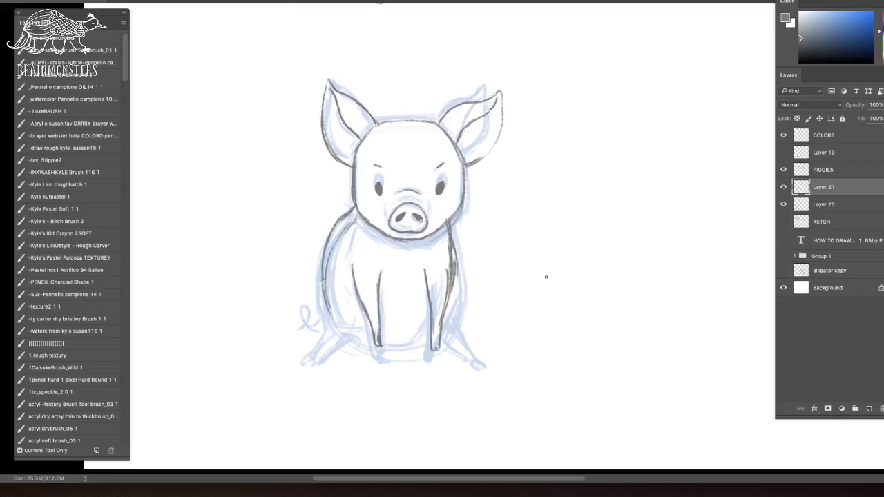
- Hide the blue sketch layer and erase stray lines along the sitting pig's back and right flank
{"action": "left_click", "coordinate": [783, 204]}
{"action": "key", "text": "e"}
{"action": "mouse_move", "coordinate": [341, 220]}
{"action": "left_mouse_down"}
{"action": "mouse_move", "coordinate": [469, 173]}
{"action": "mouse_move", "coordinate": [333, 311]}
{"action": "left_mouse_up"}
{"action": "mouse_move", "coordinate": [454, 242]}
{"action": "left_mouse_down"}
{"action": "mouse_move", "coordinate": [456, 307]}
{"action": "mouse_move", "coordinate": [452, 254]}
{"action": "left_mouse_up"}
- Redraw the sitting pig's right flank and right front leg down to the foot
{"action": "key", "text": "b"}
{"action": "left_click_drag", "start_coordinate": [448, 223], "coordinate": [456, 292]}
{"action": "left_click_drag", "start_coordinate": [429, 261], "coordinate": [447, 326]}
{"action": "left_click_drag", "start_coordinate": [456, 274], "coordinate": [453, 336]}
{"action": "left_click_drag", "start_coordinate": [449, 329], "coordinate": [457, 338]}
- Erase the lower parts of the front legs and draw a rounded haunch at the body's lower left
{"action": "key", "text": "e"}
{"action": "left_click_drag", "start_coordinate": [425, 271], "coordinate": [437, 349]}
{"action": "left_click_drag", "start_coordinate": [453, 318], "coordinate": [358, 340]}
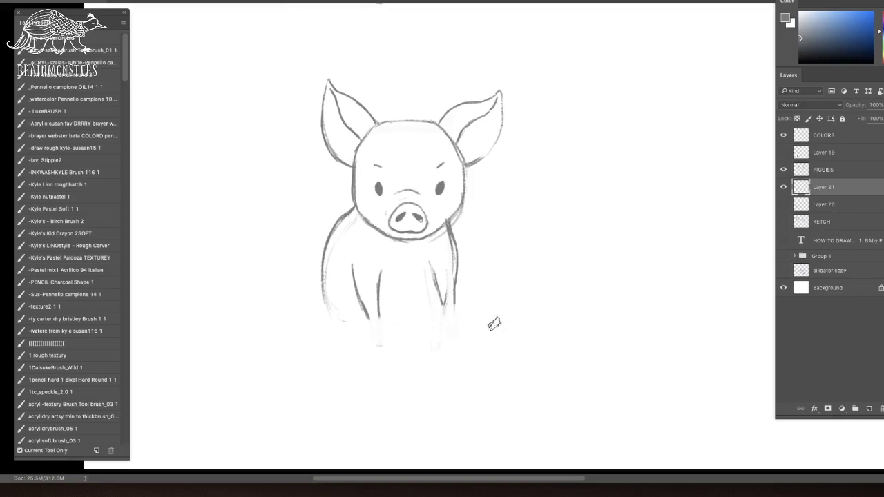
{"action": "mouse_move", "coordinate": [323, 274]}
{"action": "left_mouse_down"}
{"action": "mouse_move", "coordinate": [340, 322]}
{"action": "mouse_move", "coordinate": [361, 330]}
{"action": "left_mouse_up"}
- Try new front leg lines beneath the chest and erase them again
{"action": "left_click_drag", "start_coordinate": [391, 264], "coordinate": [389, 323]}
{"action": "left_click_drag", "start_coordinate": [364, 263], "coordinate": [380, 330]}
{"action": "left_click_drag", "start_coordinate": [390, 263], "coordinate": [389, 328]}
{"action": "left_click_drag", "start_coordinate": [455, 253], "coordinate": [440, 322]}
{"action": "key", "text": "e"}
{"action": "mouse_move", "coordinate": [354, 266]}
{"action": "left_mouse_down"}
{"action": "mouse_move", "coordinate": [382, 325]}
{"action": "mouse_move", "coordinate": [391, 268]}
{"action": "left_mouse_up"}
{"action": "mouse_move", "coordinate": [435, 263]}
{"action": "left_mouse_down"}
{"action": "mouse_move", "coordinate": [449, 314]}
{"action": "mouse_move", "coordinate": [450, 276]}
{"action": "left_mouse_up"}
- Redraw the right flank, start slimmer front legs below the chest and darken the curve of the back
{"action": "left_click_drag", "start_coordinate": [449, 224], "coordinate": [451, 317]}
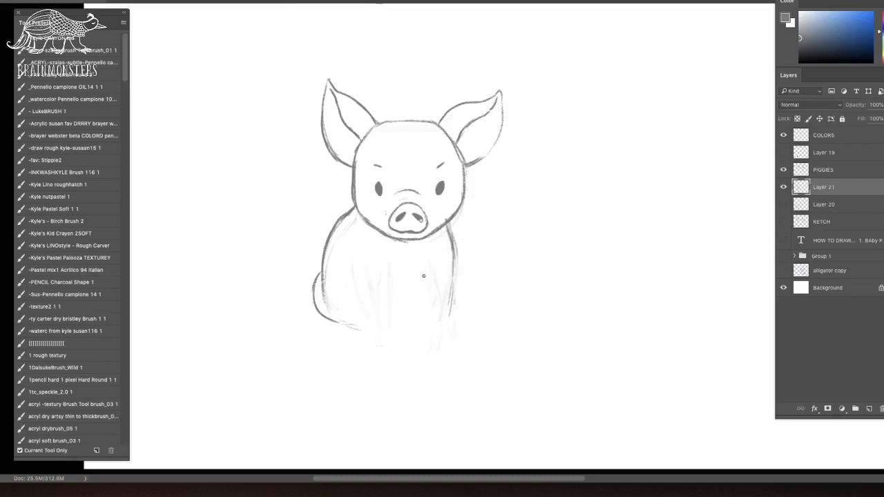
{"action": "left_click_drag", "start_coordinate": [364, 282], "coordinate": [374, 332]}
{"action": "left_click_drag", "start_coordinate": [422, 291], "coordinate": [425, 329]}
{"action": "left_click_drag", "start_coordinate": [442, 284], "coordinate": [437, 333]}
{"action": "left_click_drag", "start_coordinate": [353, 210], "coordinate": [325, 273]}
{"action": "left_click_drag", "start_coordinate": [352, 208], "coordinate": [325, 273]}
- Extend the slim front legs down to small feet and shape the outer edge of the right leg
{"action": "left_click_drag", "start_coordinate": [387, 283], "coordinate": [385, 342]}
{"action": "left_click_drag", "start_coordinate": [375, 327], "coordinate": [376, 346]}
{"action": "left_click_drag", "start_coordinate": [425, 324], "coordinate": [436, 342]}
{"action": "left_click_drag", "start_coordinate": [452, 294], "coordinate": [441, 326]}
{"action": "left_click_drag", "start_coordinate": [454, 269], "coordinate": [443, 308]}
{"action": "mouse_move", "coordinate": [448, 325]}
{"action": "left_mouse_down"}
{"action": "mouse_move", "coordinate": [456, 290]}
{"action": "mouse_move", "coordinate": [450, 321]}
{"action": "left_mouse_up"}
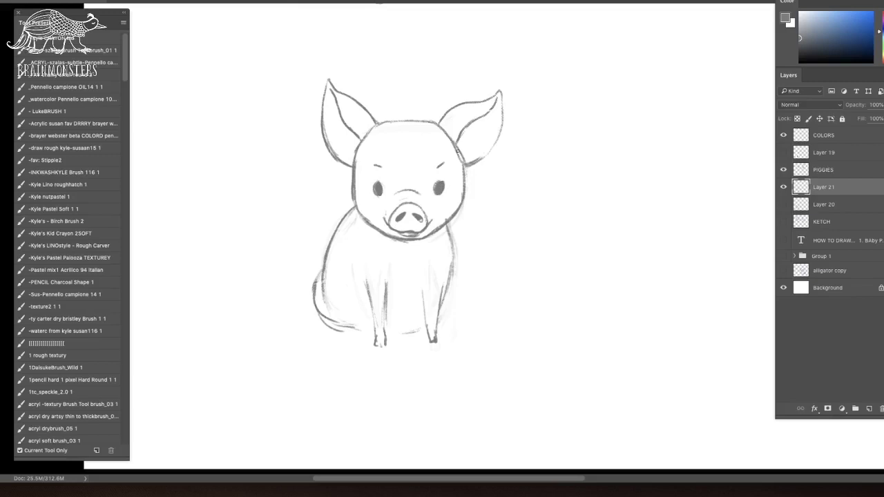
- Strengthen the front leg lines, draw the belly line between the feet and darken the back contour
{"action": "left_click_drag", "start_coordinate": [380, 326], "coordinate": [385, 339]}
{"action": "left_click_drag", "start_coordinate": [442, 278], "coordinate": [438, 309]}
{"action": "left_click_drag", "start_coordinate": [419, 282], "coordinate": [421, 307]}
{"action": "mouse_move", "coordinate": [425, 316]}
{"action": "left_mouse_down"}
{"action": "mouse_move", "coordinate": [346, 284]}
{"action": "mouse_move", "coordinate": [371, 339]}
{"action": "left_mouse_up"}
{"action": "left_click_drag", "start_coordinate": [397, 335], "coordinate": [426, 328]}
{"action": "left_click_drag", "start_coordinate": [451, 295], "coordinate": [438, 327]}
{"action": "left_click_drag", "start_coordinate": [353, 209], "coordinate": [325, 290]}
- Erase the lower front leg lines and feet, then return to the brush
{"action": "key", "text": "e"}
{"action": "left_click_drag", "start_coordinate": [385, 293], "coordinate": [384, 315]}
{"action": "left_click_drag", "start_coordinate": [443, 304], "coordinate": [355, 355]}
{"action": "key", "text": "b"}
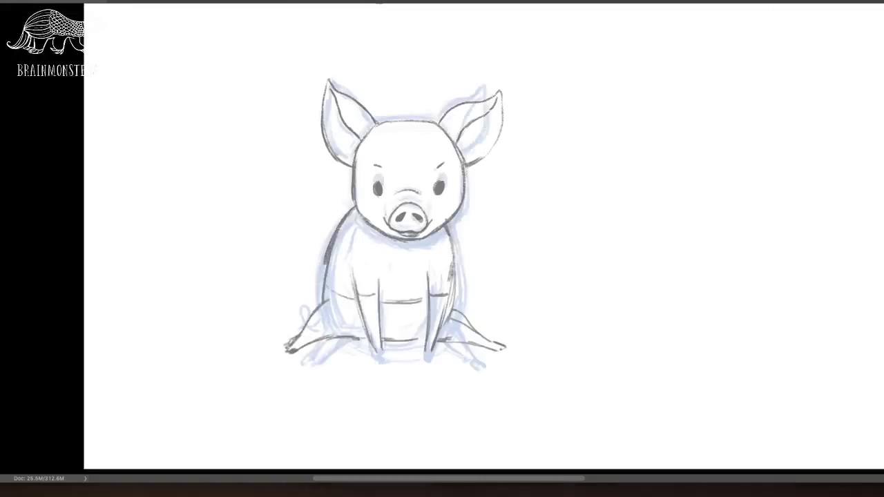
- Undo the last right flank stroke, redraw that flank more cleanly and hide the blue sketch layer
{"action": "key", "text": "Tab"}
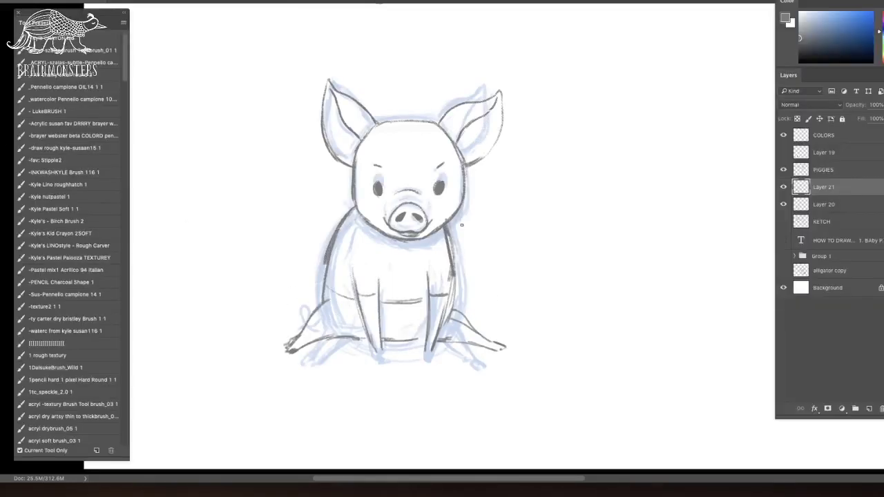
{"action": "key", "text": "ctrl+z"}
{"action": "left_click_drag", "start_coordinate": [447, 228], "coordinate": [450, 294]}
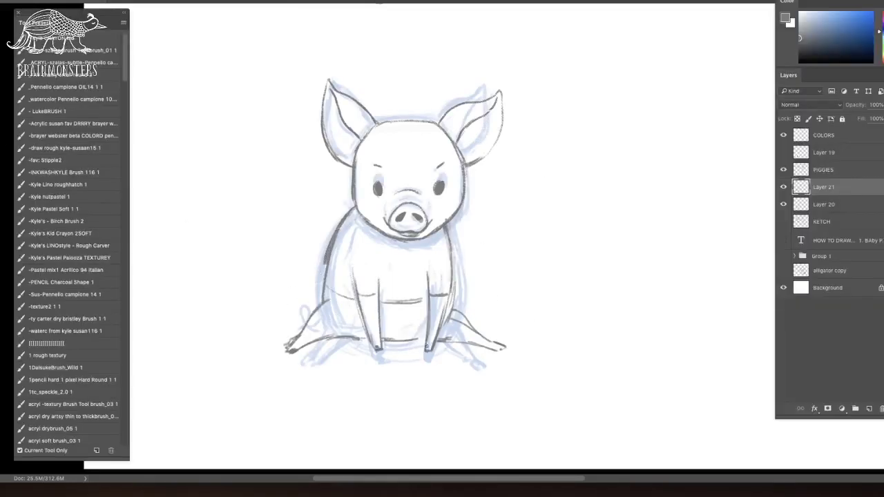
{"action": "left_click", "coordinate": [783, 205]}
{"action": "key", "text": "ctrl+0"}
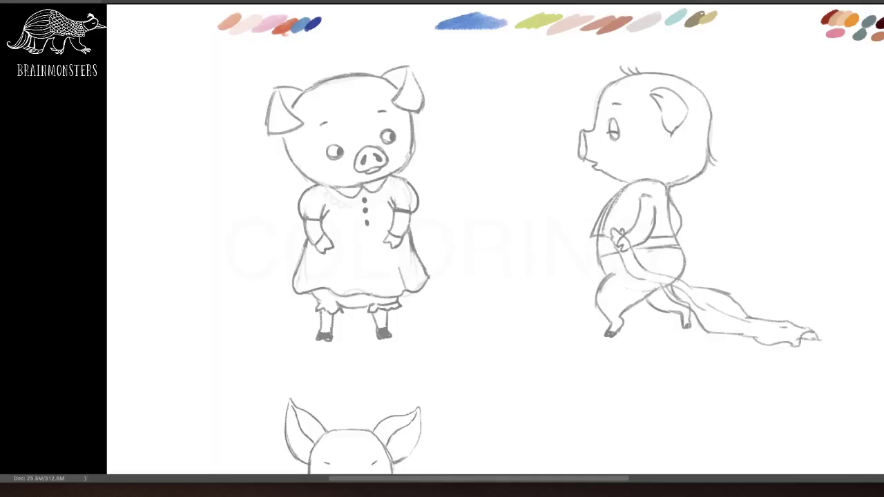
{"action": "key", "text": "Tab"}
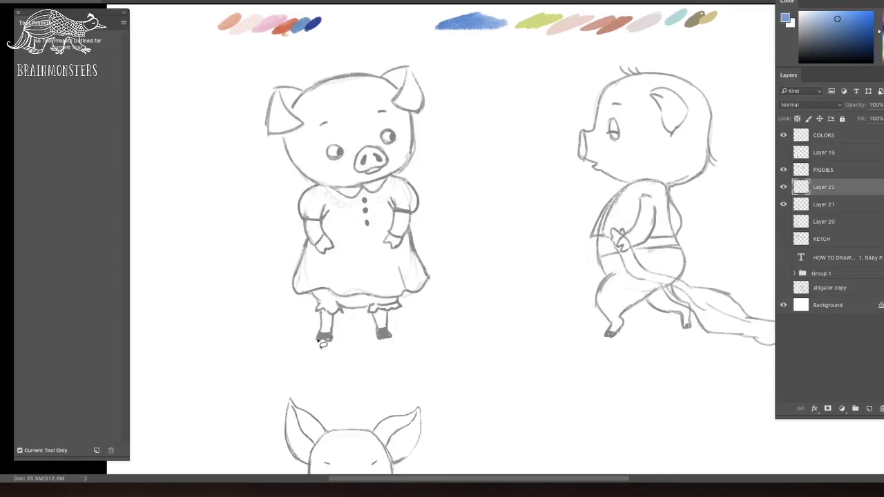
{"action": "key", "text": "g"}
{"action": "left_click", "coordinate": [361, 259]}
{"action": "key", "text": "super+z"}
- Select the whole front-view pig with a lasso outline and fill it with the pale pink swatch on the new layer
{"action": "key", "text": "l"}
{"action": "mouse_move", "coordinate": [367, 75]}
{"action": "left_mouse_down"}
{"action": "mouse_move", "coordinate": [411, 116]}
{"action": "mouse_move", "coordinate": [423, 290]}
{"action": "mouse_move", "coordinate": [321, 335]}
{"action": "mouse_move", "coordinate": [271, 112]}
{"action": "mouse_move", "coordinate": [324, 76]}
{"action": "left_mouse_up"}
{"action": "left_click", "coordinate": [578, 18], "text": "alt"}
{"action": "left_click", "coordinate": [360, 207]}
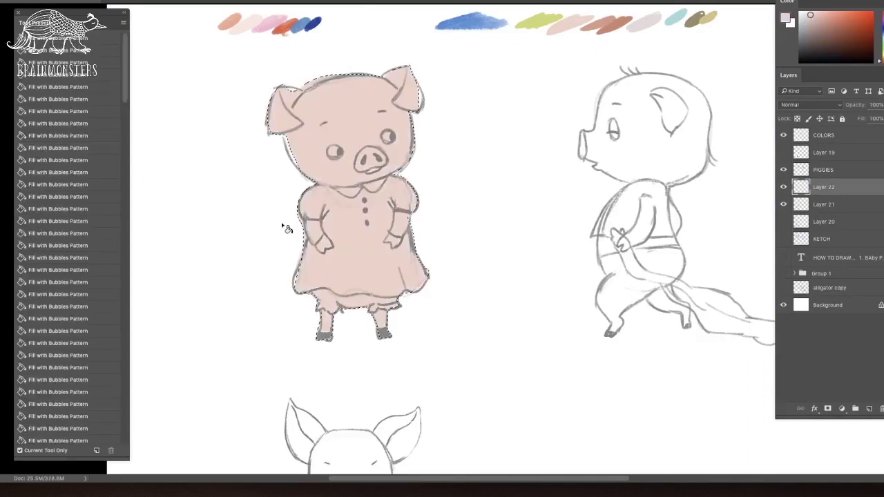
{"action": "key", "text": "super+d"}
- Paint the missing pink along the left cheek and erase the overflow above the top of the head
{"action": "key", "text": "b"}
{"action": "left_click_drag", "start_coordinate": [287, 137], "coordinate": [296, 162]}
{"action": "key", "text": "e"}
{"action": "left_click_drag", "start_coordinate": [304, 83], "coordinate": [332, 72]}
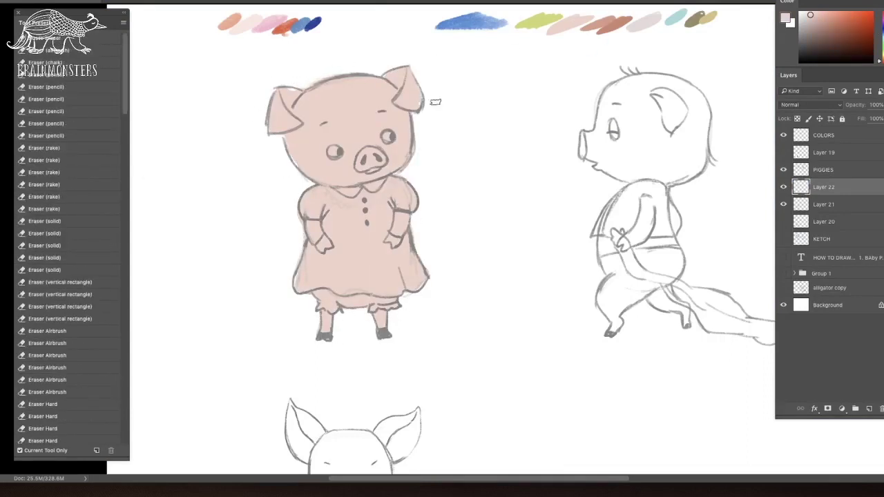
- Lower the opacity of the PIGGIES line layer and add a new layer clipped to the pig's pink base
{"action": "left_click", "coordinate": [824, 170]}
{"action": "left_click_drag", "start_coordinate": [883, 105], "coordinate": [868, 121]}
{"action": "key", "text": "b"}
{"action": "left_click", "coordinate": [843, 188]}
{"action": "left_click", "coordinate": [869, 409]}
{"action": "left_click", "coordinate": [843, 195], "text": "alt"}
- Set the PIGGIES line layer's blend mode to Multiply
{"action": "left_click", "coordinate": [829, 171]}
{"action": "left_click", "coordinate": [811, 105]}
{"action": "left_click", "coordinate": [805, 134]}
- Paint the whites of both eyes on the clipped layer
{"action": "left_click", "coordinate": [438, 146], "text": "alt"}
{"action": "left_click", "coordinate": [832, 187]}
{"action": "left_click_drag", "start_coordinate": [385, 132], "coordinate": [388, 141]}
{"action": "mouse_move", "coordinate": [333, 149]}
{"action": "left_mouse_down"}
{"action": "mouse_move", "coordinate": [387, 187]}
{"action": "mouse_move", "coordinate": [420, 263]}
{"action": "mouse_move", "coordinate": [304, 209]}
{"action": "mouse_move", "coordinate": [319, 185]}
{"action": "left_mouse_up"}
- Select the dress with a lasso outline, fill it with the pink swatch and deselect
{"action": "key", "text": "l"}
{"action": "key", "text": "g"}
{"action": "left_click", "coordinate": [648, 21], "text": "alt"}
{"action": "left_click", "coordinate": [269, 24], "text": "alt"}
{"action": "left_click", "coordinate": [345, 249]}
{"action": "key", "text": "super+d"}
- Paint the dress collar and the bloomers below the hem white
{"action": "key", "text": "b"}
{"action": "left_click", "coordinate": [334, 152], "text": "alt"}
{"action": "left_click_drag", "start_coordinate": [338, 188], "coordinate": [358, 192]}
{"action": "left_click_drag", "start_coordinate": [366, 189], "coordinate": [381, 184]}
{"action": "mouse_move", "coordinate": [312, 288]}
{"action": "left_mouse_down"}
{"action": "mouse_move", "coordinate": [377, 301]}
{"action": "mouse_move", "coordinate": [322, 301]}
{"action": "mouse_move", "coordinate": [356, 315]}
{"action": "left_mouse_up"}
- Shade both folded ears with a darker tone of the skin pink
{"action": "left_click", "coordinate": [396, 171], "text": "alt"}
{"action": "left_click", "coordinate": [814, 16]}
{"action": "left_click_drag", "start_coordinate": [289, 101], "coordinate": [277, 126]}
{"action": "left_click", "coordinate": [819, 19]}
{"action": "left_click_drag", "start_coordinate": [392, 76], "coordinate": [412, 100]}
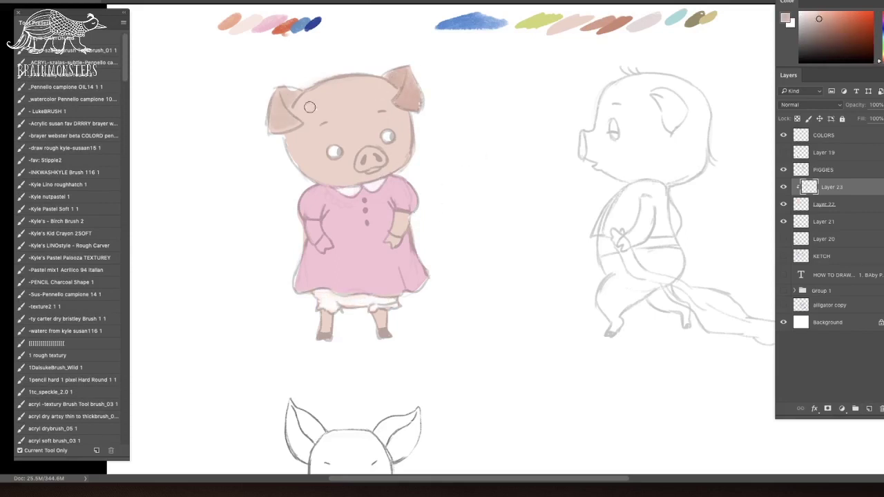
{"action": "left_click_drag", "start_coordinate": [278, 95], "coordinate": [286, 123]}
- Add a Multiply layer, shade the left cheek with a larger brush and reduce the layer's opacity to 63%
{"action": "key", "text": "]"}
{"action": "left_click", "coordinate": [869, 409]}
{"action": "left_click", "coordinate": [400, 145], "text": "alt"}
{"action": "left_click", "coordinate": [810, 105]}
{"action": "left_click", "coordinate": [794, 134]}
{"action": "left_click_drag", "start_coordinate": [297, 145], "coordinate": [314, 173]}
{"action": "left_click_drag", "start_coordinate": [883, 105], "coordinate": [872, 116]}
- Sample the dress pink and tint the cheeks and snout with it
{"action": "left_click", "coordinate": [339, 203], "text": "alt"}
{"action": "mouse_move", "coordinate": [303, 141]}
{"action": "left_mouse_down"}
{"action": "mouse_move", "coordinate": [332, 169]}
{"action": "mouse_move", "coordinate": [363, 162]}
{"action": "left_mouse_up"}
{"action": "left_click", "coordinate": [374, 151]}
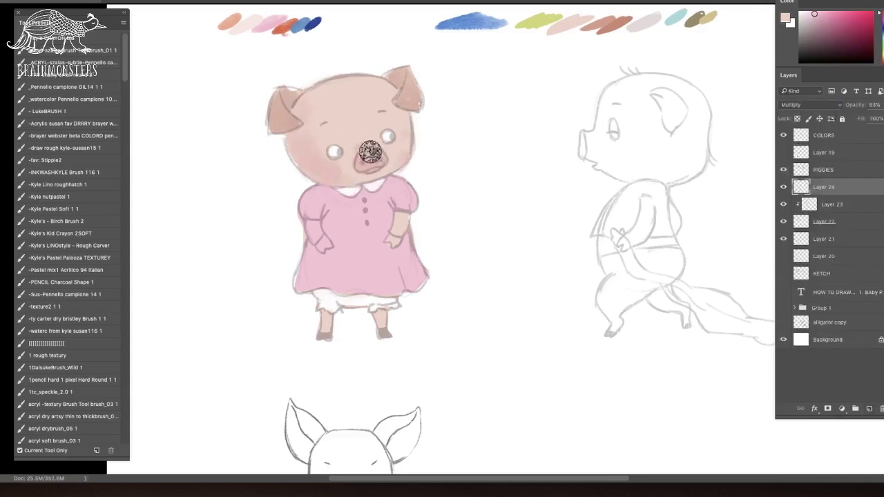
- Erase the dress pink covering the left arm, then select the skin base layer and sample the ear tone
{"action": "left_click", "coordinate": [784, 170]}
{"action": "left_click", "coordinate": [784, 170]}
{"action": "key", "text": "e"}
{"action": "left_click", "coordinate": [832, 205]}
{"action": "key", "text": "b"}
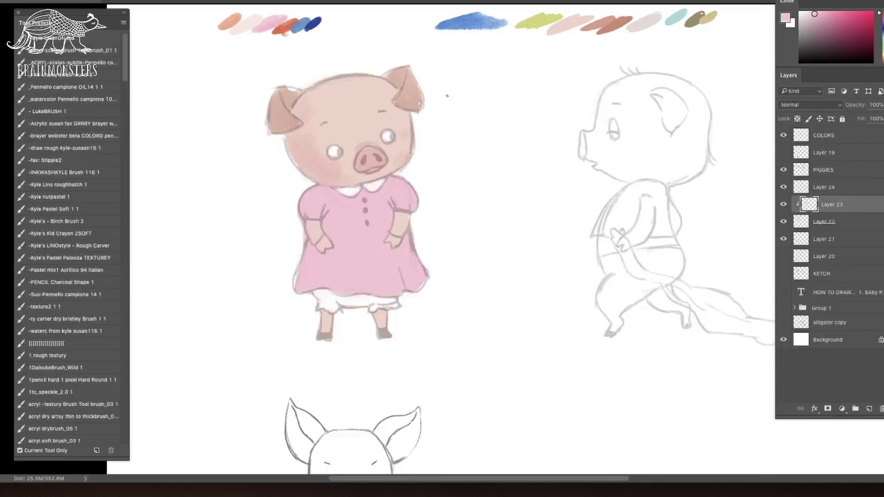
{"action": "left_click", "coordinate": [820, 225]}
{"action": "left_click", "coordinate": [295, 88], "text": "alt"}
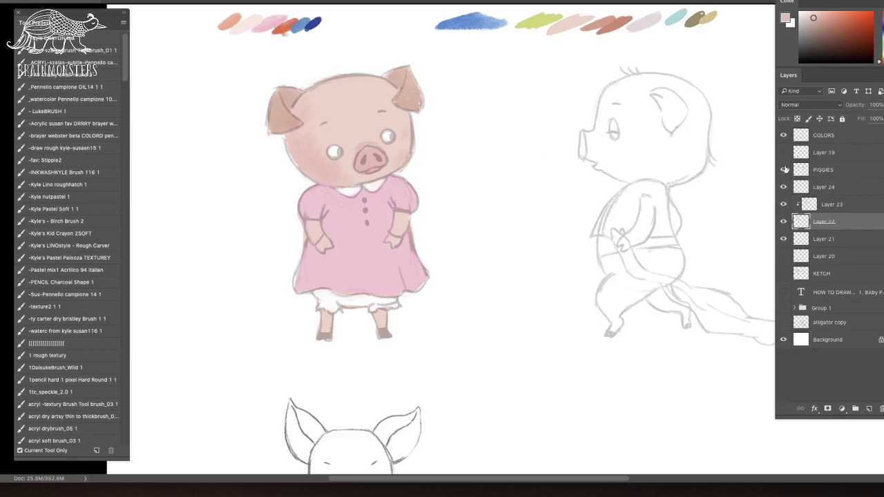
- Duplicate the PIGGIES line layer, hide the copy and make the original active
{"action": "left_click", "coordinate": [805, 169]}
{"action": "key", "text": "super+j"}
{"action": "left_click", "coordinate": [783, 170]}
{"action": "left_click", "coordinate": [810, 187]}
- Set the PIGGIES layer to Normal at 100% opacity and lock its transparent pixels
{"action": "left_click", "coordinate": [810, 105]}
{"action": "left_click", "coordinate": [807, 76]}
{"action": "left_click_drag", "start_coordinate": [882, 105], "coordinate": [883, 117]}
{"action": "left_click", "coordinate": [294, 92], "text": "alt"}
{"action": "left_click", "coordinate": [798, 118]}
- Recolour the grey outlines of the head and ears with darker skin pinks
{"action": "left_click", "coordinate": [322, 145], "text": "alt"}
{"action": "mouse_move", "coordinate": [384, 77]}
{"action": "left_mouse_down"}
{"action": "mouse_move", "coordinate": [312, 92]}
{"action": "mouse_move", "coordinate": [395, 82]}
{"action": "mouse_move", "coordinate": [409, 106]}
{"action": "mouse_move", "coordinate": [411, 140]}
{"action": "mouse_move", "coordinate": [336, 186]}
{"action": "left_mouse_up"}
{"action": "left_click", "coordinate": [293, 108], "text": "alt"}
{"action": "left_click", "coordinate": [411, 133], "text": "alt"}
{"action": "left_click_drag", "start_coordinate": [281, 138], "coordinate": [327, 185]}
- Recolour the snout outline and mouth in darker pink and the nostrils in dark reddish brown
{"action": "left_click", "coordinate": [820, 20]}
{"action": "left_click_drag", "start_coordinate": [385, 154], "coordinate": [356, 168]}
{"action": "mouse_move", "coordinate": [389, 157]}
{"action": "left_mouse_down"}
{"action": "mouse_move", "coordinate": [365, 172]}
{"action": "mouse_move", "coordinate": [363, 164]}
{"action": "left_mouse_up"}
{"action": "left_click", "coordinate": [826, 41]}
{"action": "left_click_drag", "start_coordinate": [377, 154], "coordinate": [380, 162]}
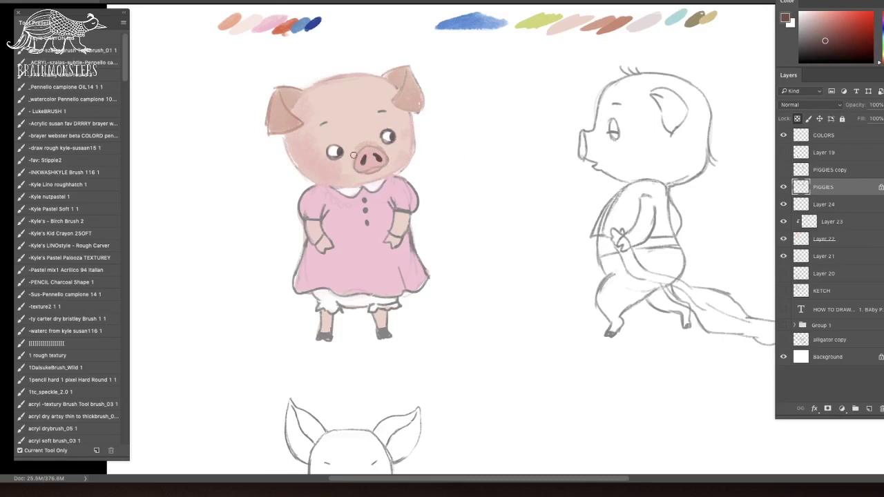
- Recolour the arm, dress and bloomer outlines with skin, mauve and pale grey tones
{"action": "left_click", "coordinate": [405, 221], "text": "alt"}
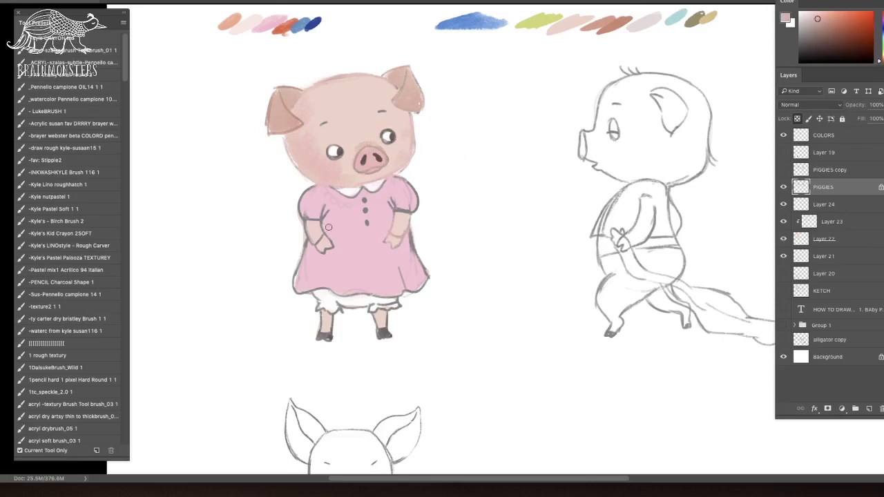
{"action": "left_click", "coordinate": [343, 208], "text": "alt"}
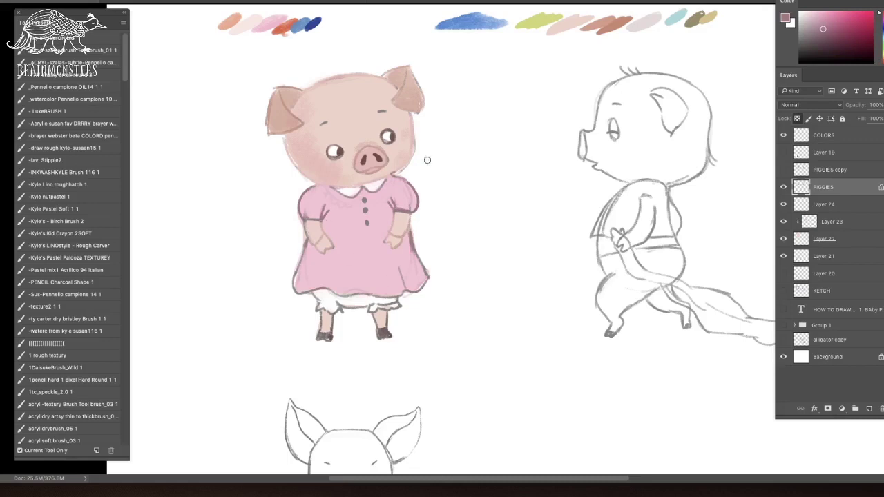
{"action": "left_click", "coordinate": [654, 18], "text": "alt"}
{"action": "left_click_drag", "start_coordinate": [400, 305], "coordinate": [366, 311]}
{"action": "mouse_move", "coordinate": [362, 307]}
{"action": "left_mouse_down"}
{"action": "mouse_move", "coordinate": [317, 304]}
{"action": "mouse_move", "coordinate": [343, 311]}
{"action": "left_mouse_up"}
{"action": "mouse_move", "coordinate": [377, 301]}
{"action": "left_mouse_down"}
{"action": "mouse_move", "coordinate": [402, 301]}
{"action": "mouse_move", "coordinate": [389, 325]}
{"action": "left_mouse_up"}
- Recolour the leg outlines in skin tones, the feet in dark brown and the eyebrows in a softer pink-brown
{"action": "left_click", "coordinate": [412, 88], "text": "alt"}
{"action": "mouse_move", "coordinate": [332, 313]}
{"action": "left_mouse_down"}
{"action": "mouse_move", "coordinate": [330, 329]}
{"action": "mouse_move", "coordinate": [389, 336]}
{"action": "left_mouse_up"}
{"action": "left_click", "coordinate": [378, 158], "text": "alt"}
{"action": "left_click_drag", "start_coordinate": [318, 334], "coordinate": [331, 338]}
{"action": "left_click", "coordinate": [345, 128], "text": "alt"}
{"action": "left_click", "coordinate": [381, 108], "text": "alt"}
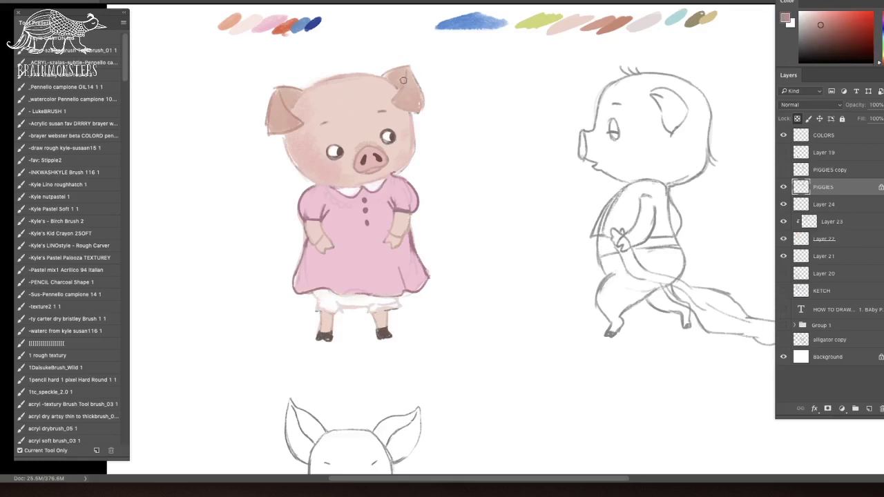
- Erase the outer outlines of the dress along the sleeves, sides and hem
{"action": "key", "text": "e"}
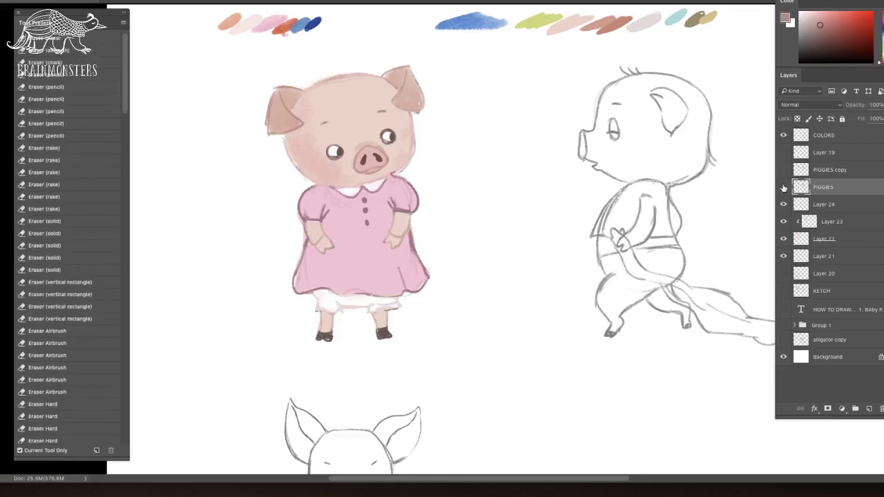
{"action": "left_click_drag", "start_coordinate": [315, 187], "coordinate": [304, 217]}
{"action": "mouse_move", "coordinate": [395, 176]}
{"action": "left_mouse_down"}
{"action": "mouse_move", "coordinate": [419, 205]}
{"action": "mouse_move", "coordinate": [430, 276]}
{"action": "left_mouse_up"}
{"action": "mouse_move", "coordinate": [305, 234]}
{"action": "left_mouse_down"}
{"action": "mouse_move", "coordinate": [297, 261]}
{"action": "mouse_move", "coordinate": [330, 294]}
{"action": "left_mouse_up"}
{"action": "left_click_drag", "start_coordinate": [422, 288], "coordinate": [428, 277]}
- Erase the outer outlines around the cheeks, ears and top of the head
{"action": "left_click_drag", "start_coordinate": [419, 129], "coordinate": [413, 172]}
{"action": "left_click_drag", "start_coordinate": [284, 145], "coordinate": [304, 180]}
{"action": "left_click_drag", "start_coordinate": [270, 131], "coordinate": [272, 90]}
{"action": "left_click_drag", "start_coordinate": [424, 69], "coordinate": [419, 114]}
{"action": "left_click_drag", "start_coordinate": [319, 82], "coordinate": [373, 74]}
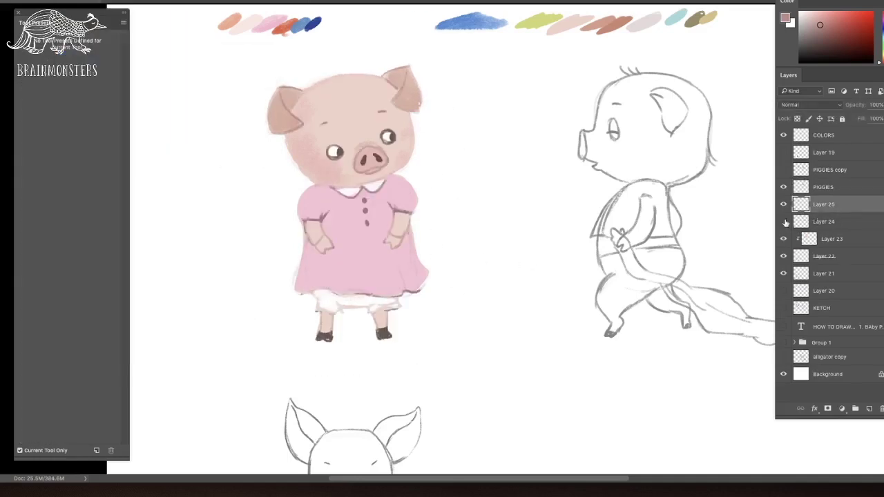
- Merge the front-view pig's four colour layers, Layer 22 through Layer 25, into one
{"action": "left_click", "coordinate": [831, 223], "text": "super"}
{"action": "left_click", "coordinate": [824, 239], "text": "super"}
{"action": "left_click", "coordinate": [815, 256], "text": "super"}
{"action": "key", "text": "super+e"}
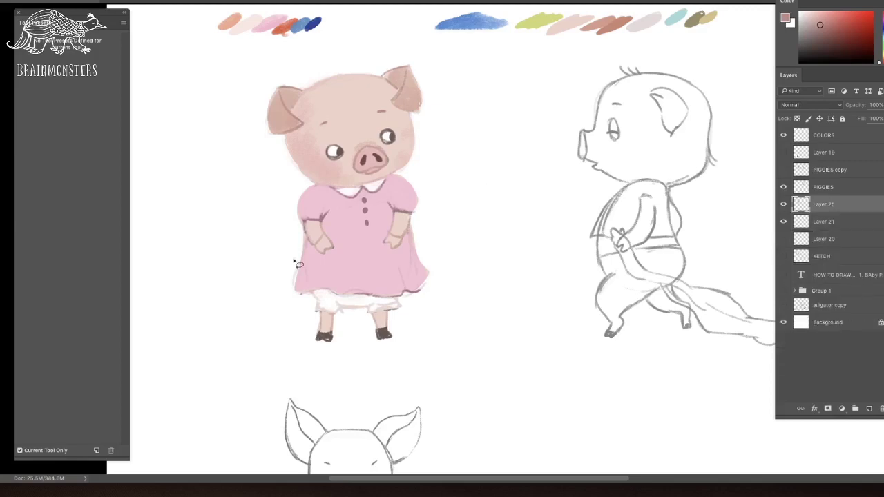
- Touch up the cheek and snout on the merged layer with pinks sampled from the face
{"action": "key", "text": "b"}
{"action": "key", "text": "super+plus"}
{"action": "mouse_move", "coordinate": [443, 159]}
{"action": "left_mouse_down"}
{"action": "mouse_move", "coordinate": [519, 200]}
{"action": "mouse_move", "coordinate": [516, 192]}
{"action": "left_mouse_up"}
{"action": "left_click", "coordinate": [479, 96], "text": "alt"}
{"action": "key", "text": "super+minus"}
{"action": "key", "text": "super+plus"}
{"action": "left_click", "coordinate": [405, 158], "text": "alt"}
{"action": "key", "text": "bracketright"}
{"action": "left_click", "coordinate": [379, 167], "text": "alt"}
{"action": "left_click_drag", "start_coordinate": [445, 146], "coordinate": [454, 153]}
{"action": "left_click", "coordinate": [434, 137], "text": "alt"}
{"action": "left_click", "coordinate": [388, 158], "text": "alt"}
{"action": "left_click", "coordinate": [433, 171], "text": "alt"}
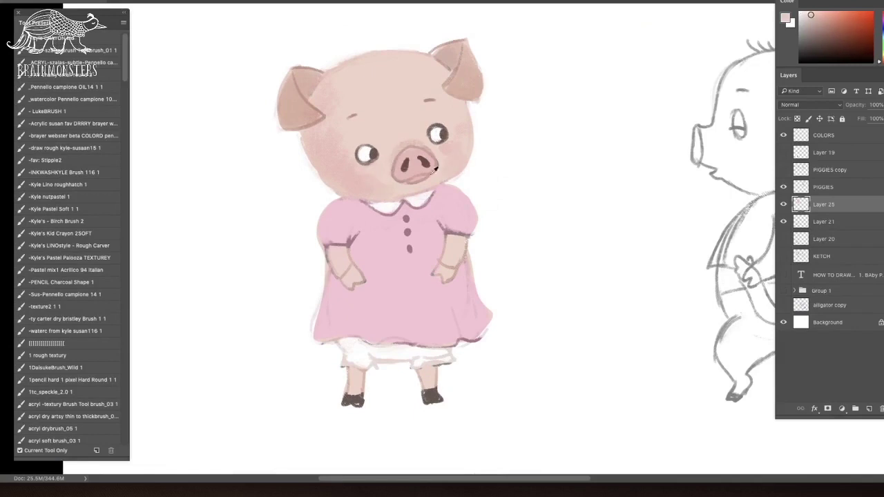
- Paint the inner parts of both ears in a darker brown-pink
{"action": "left_click", "coordinate": [465, 56], "text": "alt"}
{"action": "mouse_move", "coordinate": [461, 49]}
{"action": "left_mouse_down"}
{"action": "mouse_move", "coordinate": [444, 65]}
{"action": "mouse_move", "coordinate": [458, 45]}
{"action": "left_mouse_up"}
{"action": "mouse_move", "coordinate": [300, 73]}
{"action": "left_mouse_down"}
{"action": "mouse_move", "coordinate": [309, 79]}
{"action": "mouse_move", "coordinate": [308, 103]}
{"action": "left_mouse_up"}
{"action": "left_click", "coordinate": [367, 75], "text": "alt"}
{"action": "left_click_drag", "start_coordinate": [462, 52], "coordinate": [451, 83]}
- Darken the mouth line and paint the tips of both arms as dark brown hooves
{"action": "left_click", "coordinate": [410, 179], "text": "alt"}
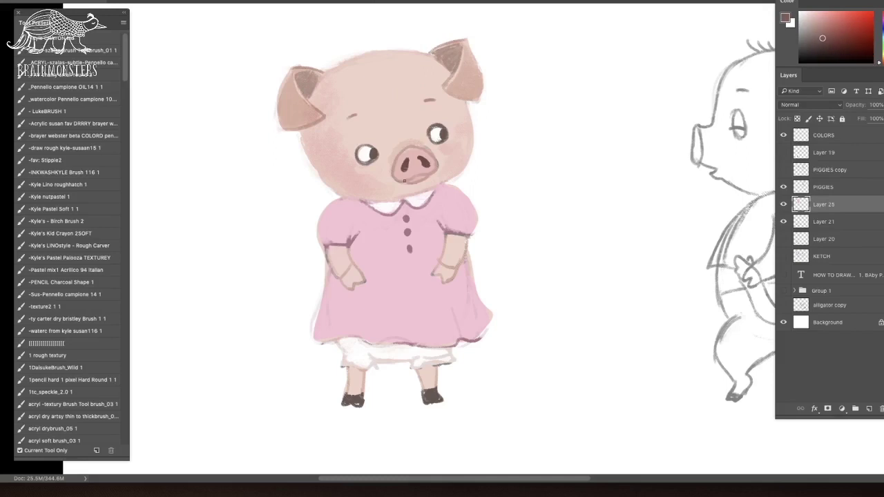
{"action": "mouse_move", "coordinate": [468, 236]}
{"action": "left_mouse_down"}
{"action": "mouse_move", "coordinate": [432, 220]}
{"action": "mouse_move", "coordinate": [440, 235]}
{"action": "left_mouse_up"}
{"action": "left_click", "coordinate": [430, 216], "text": "alt"}
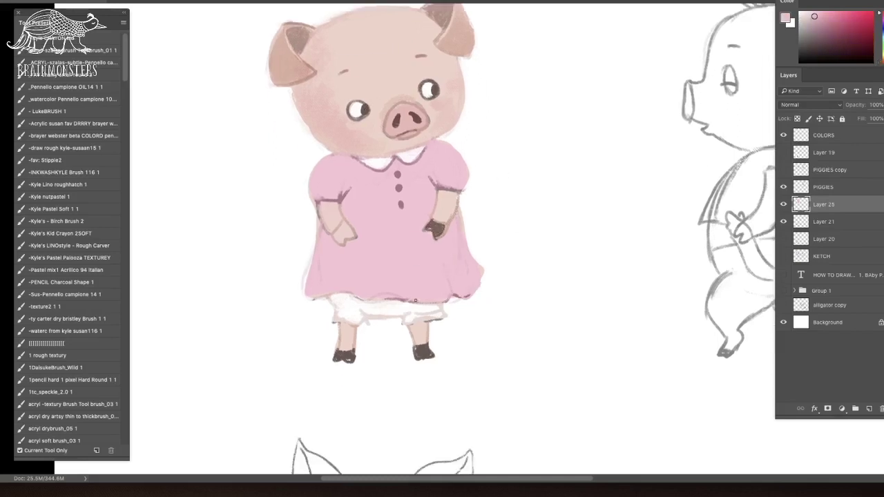
{"action": "mouse_move", "coordinate": [320, 249]}
{"action": "left_mouse_down"}
{"action": "mouse_move", "coordinate": [311, 247]}
{"action": "mouse_move", "coordinate": [348, 228]}
{"action": "mouse_move", "coordinate": [344, 241]}
{"action": "left_mouse_up"}
{"action": "left_click", "coordinate": [439, 229], "text": "alt"}
- Clean up the dress hem and repaint the bloomers in off-white over their outlines
{"action": "left_click", "coordinate": [344, 195], "text": "alt"}
{"action": "left_click", "coordinate": [374, 159], "text": "alt"}
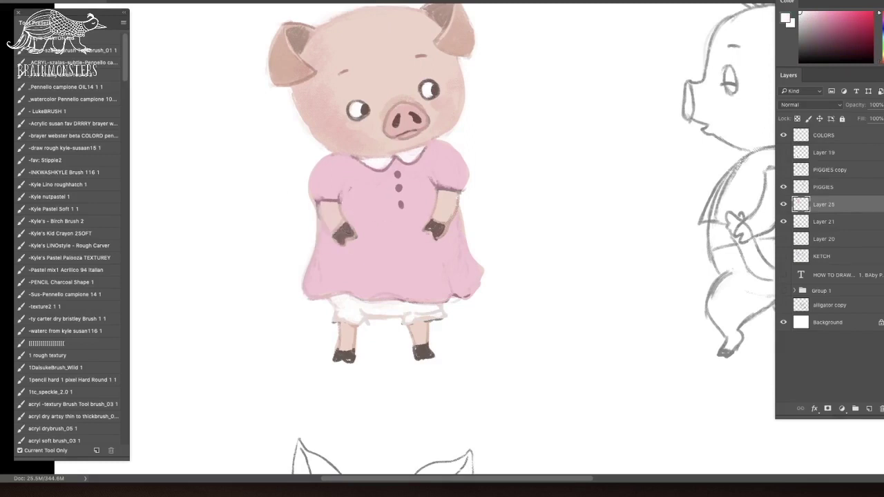
{"action": "mouse_move", "coordinate": [408, 301]}
{"action": "left_mouse_down"}
{"action": "mouse_move", "coordinate": [311, 302]}
{"action": "mouse_move", "coordinate": [380, 304]}
{"action": "mouse_move", "coordinate": [333, 321]}
{"action": "left_mouse_up"}
{"action": "left_click", "coordinate": [435, 314], "text": "alt"}
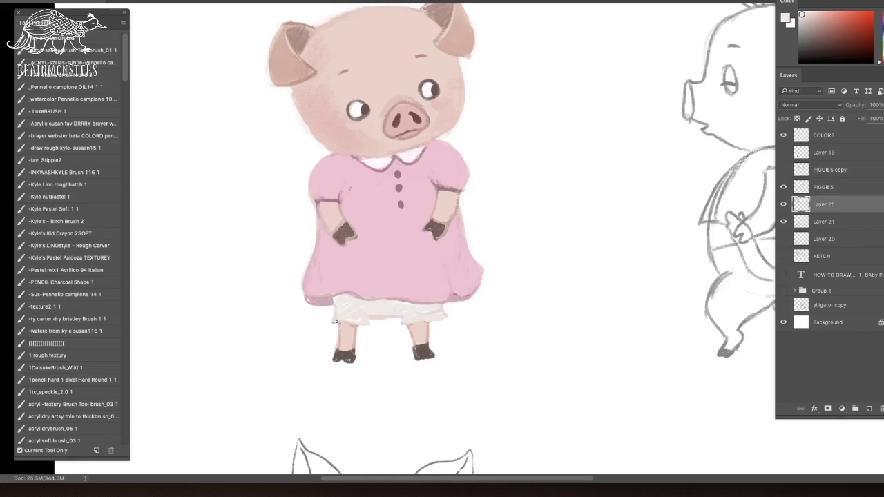
- Paint small white flowers across the dress on a new clipped layer and merge it into the pig's colour layer
{"action": "left_click", "coordinate": [349, 233], "text": "alt"}
{"action": "key", "text": "super+alt+shift+n"}
{"action": "left_click", "coordinate": [840, 211], "text": "alt"}
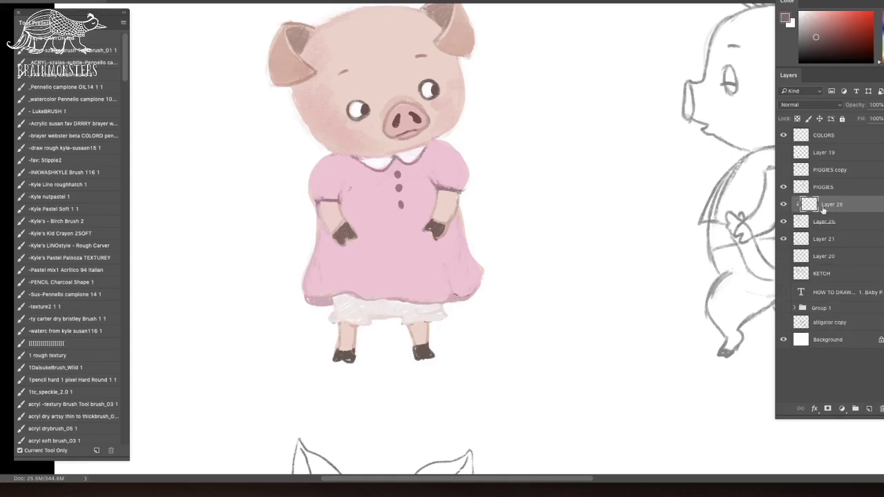
{"action": "scroll", "coordinate": [438, 257], "scroll_direction": "down", "scroll_amount": 2}
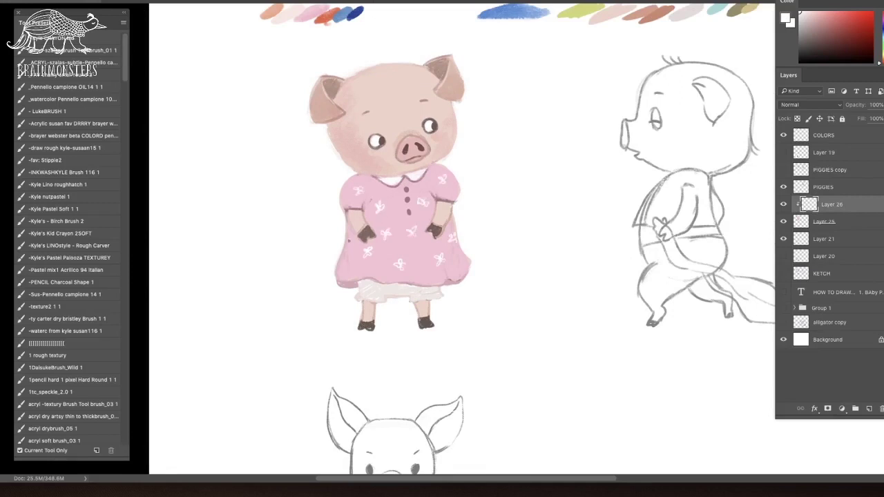
{"action": "scroll", "coordinate": [480, 216], "scroll_direction": "down", "scroll_amount": 2}
{"action": "scroll", "coordinate": [366, 226], "scroll_direction": "up", "scroll_amount": 2}
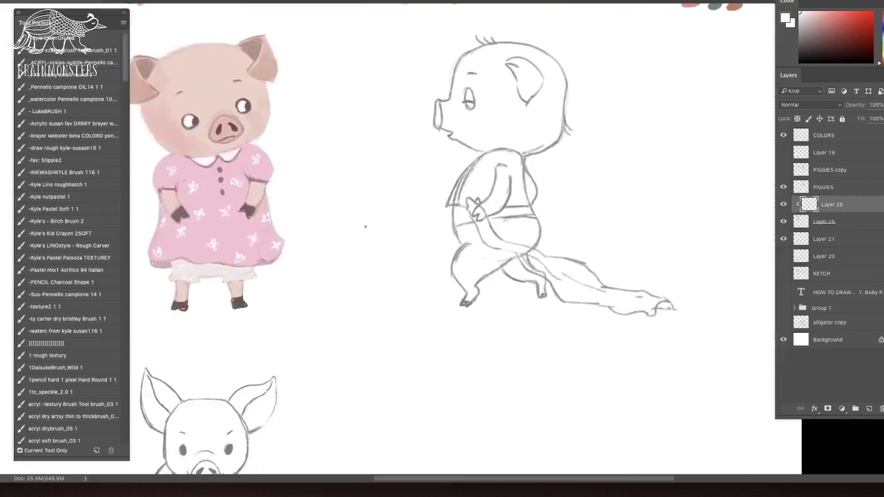
{"action": "key", "text": "ctrl+e"}
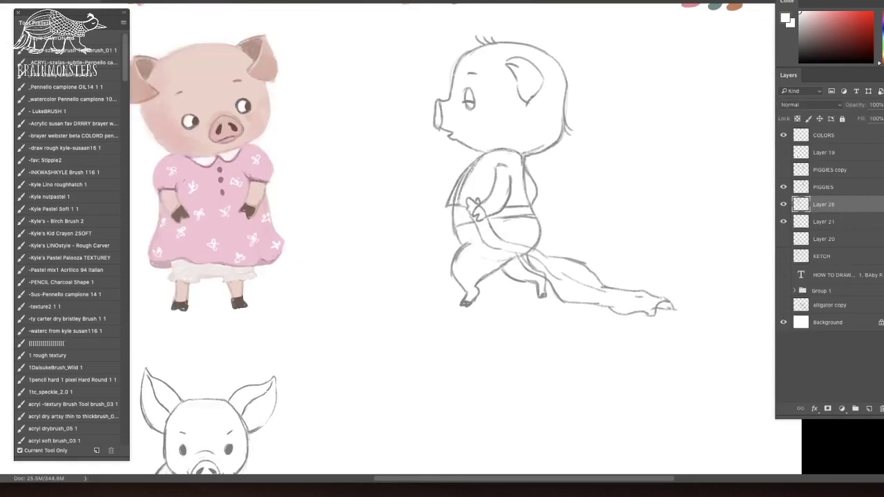
- Select the side-view pig and its trailing cloth on a new layer, fill them with the light tan swatch and deselect
{"action": "key", "text": "ctrl+shift+alt+n"}
{"action": "key", "text": "e"}
{"action": "mouse_move", "coordinate": [449, 207]}
{"action": "left_mouse_down"}
{"action": "mouse_move", "coordinate": [520, 276]}
{"action": "mouse_move", "coordinate": [625, 288]}
{"action": "mouse_move", "coordinate": [527, 156]}
{"action": "left_mouse_up"}
{"action": "key", "text": "ctrl+0"}
{"action": "key", "text": "b"}
{"action": "key", "text": "ctrl+plus"}
{"action": "left_click_drag", "start_coordinate": [468, 196], "coordinate": [397, 318]}
{"action": "left_click", "coordinate": [682, 32], "text": "alt"}
{"action": "key", "text": "g"}
{"action": "left_click", "coordinate": [477, 214]}
{"action": "left_click", "coordinate": [88, 1]}
{"action": "mouse_move", "coordinate": [103, 1]}
{"action": "left_click", "coordinate": [207, 0]}
{"action": "left_click_drag", "start_coordinate": [148, 228], "coordinate": [159, 228]}
{"action": "left_click", "coordinate": [229, 218]}
{"action": "key", "text": "ctrl+d"}
{"action": "key", "text": "b"}
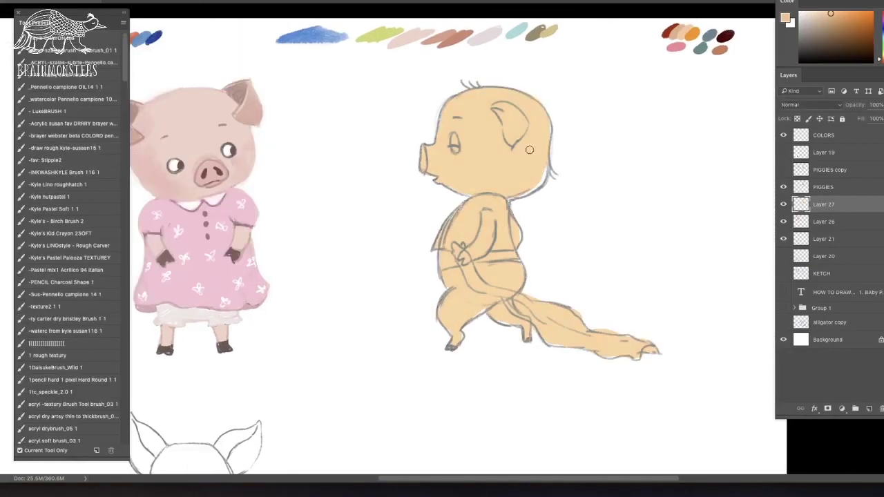
- Add a new layer clipped to the side-view pig's tan base
{"action": "left_click", "coordinate": [869, 408]}
{"action": "left_click", "coordinate": [825, 213], "text": "alt"}
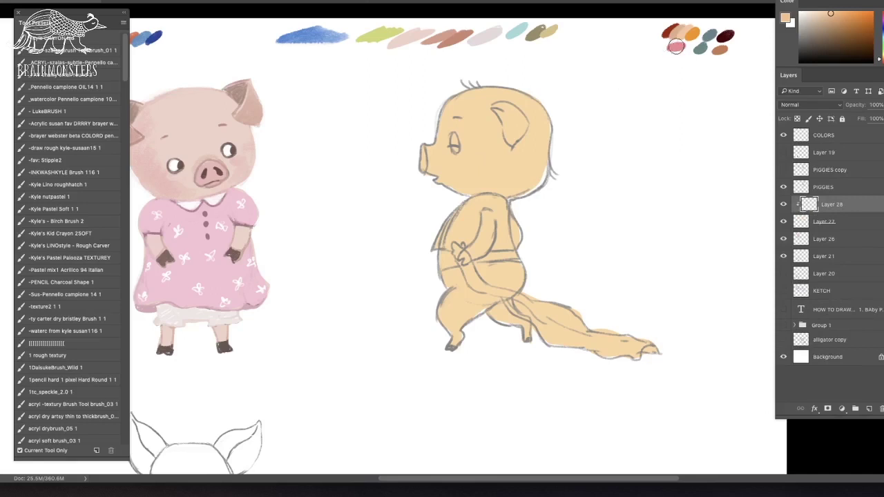
- Paint the side-view pig's inner ear in the pink swatch colour and tint the snout and cheek with sampled pinks
{"action": "left_click", "coordinate": [676, 48], "text": "alt"}
{"action": "left_click_drag", "start_coordinate": [502, 109], "coordinate": [503, 147]}
{"action": "left_click", "coordinate": [442, 163], "text": "alt"}
{"action": "mouse_move", "coordinate": [424, 148]}
{"action": "left_mouse_down"}
{"action": "mouse_move", "coordinate": [425, 170]}
{"action": "mouse_move", "coordinate": [450, 162]}
{"action": "mouse_move", "coordinate": [446, 172]}
{"action": "left_mouse_up"}
{"action": "left_click", "coordinate": [450, 162], "text": "alt"}
{"action": "left_click", "coordinate": [447, 172], "text": "alt"}
{"action": "left_click", "coordinate": [461, 164], "text": "alt"}
- Shade the back, jaw and brow of the side-view pig's head in soft peach tones with a larger brush
{"action": "key", "text": "bracketright"}
{"action": "key", "text": "bracketright"}
{"action": "left_click_drag", "start_coordinate": [553, 159], "coordinate": [514, 181]}
{"action": "left_click", "coordinate": [539, 146], "text": "alt"}
{"action": "left_click", "coordinate": [537, 142], "text": "alt"}
{"action": "left_click_drag", "start_coordinate": [537, 143], "coordinate": [536, 120]}
{"action": "left_click_drag", "start_coordinate": [506, 177], "coordinate": [480, 184]}
{"action": "left_click", "coordinate": [503, 141], "text": "alt"}
{"action": "left_click_drag", "start_coordinate": [466, 112], "coordinate": [488, 148]}
{"action": "left_click", "coordinate": [526, 131], "text": "alt"}
{"action": "left_click", "coordinate": [457, 105], "text": "alt"}
- Tint the side-view pig's arm and bare waist peach and paint the trailing cloth in the pale lilac-grey swatch colour
{"action": "left_click", "coordinate": [528, 190], "text": "alt"}
{"action": "mouse_move", "coordinate": [530, 194]}
{"action": "left_mouse_down"}
{"action": "mouse_move", "coordinate": [496, 181]}
{"action": "mouse_move", "coordinate": [484, 158]}
{"action": "left_mouse_up"}
{"action": "left_click", "coordinate": [508, 178], "text": "alt"}
{"action": "left_click", "coordinate": [485, 159], "text": "alt"}
{"action": "left_click", "coordinate": [517, 173], "text": "alt"}
{"action": "mouse_move", "coordinate": [486, 221]}
{"action": "left_mouse_down"}
{"action": "mouse_move", "coordinate": [472, 259]}
{"action": "mouse_move", "coordinate": [519, 265]}
{"action": "left_mouse_up"}
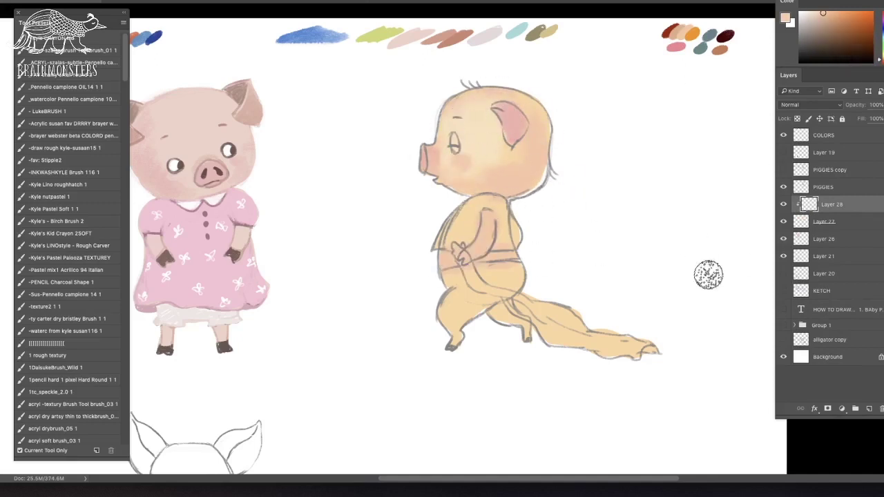
{"action": "left_click", "coordinate": [483, 37], "text": "alt"}
{"action": "left_click_drag", "start_coordinate": [581, 343], "coordinate": [533, 313]}
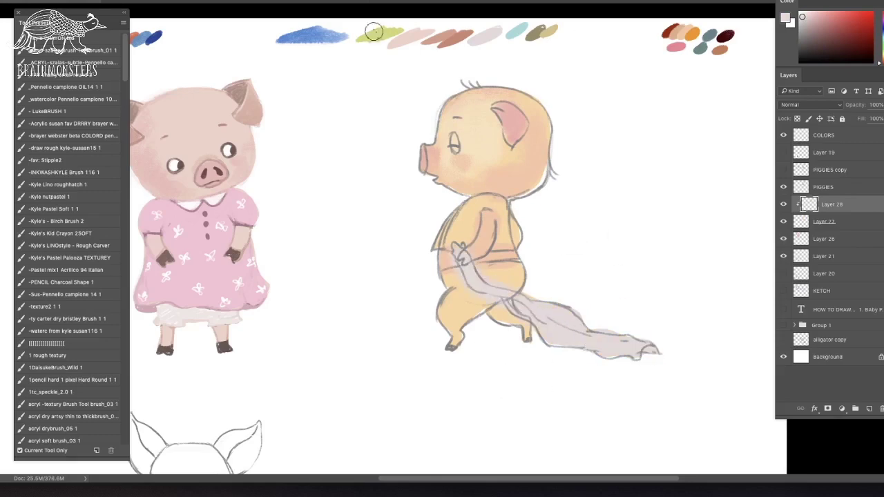
- Select the shirt on a new layer, fill it with the yellow-green swatch colour and deselect
{"action": "left_click", "coordinate": [399, 43], "text": "alt"}
{"action": "key", "text": "ctrl+shift+alt+n"}
{"action": "left_click_drag", "start_coordinate": [514, 251], "coordinate": [478, 198]}
{"action": "key", "text": "g"}
{"action": "left_click", "coordinate": [471, 222]}
{"action": "key", "text": "ctrl+d"}
{"action": "left_click", "coordinate": [526, 279]}
{"action": "key", "text": "ctrl+z"}
{"action": "key", "text": "b"}
- Select the trousers around the trailing cloth, fill them with the blue swatch colour and deselect
{"action": "key", "text": "l"}
{"action": "mouse_move", "coordinate": [472, 258]}
{"action": "left_mouse_down"}
{"action": "mouse_move", "coordinate": [452, 290]}
{"action": "mouse_move", "coordinate": [513, 300]}
{"action": "mouse_move", "coordinate": [517, 260]}
{"action": "left_mouse_up"}
{"action": "key", "text": "g"}
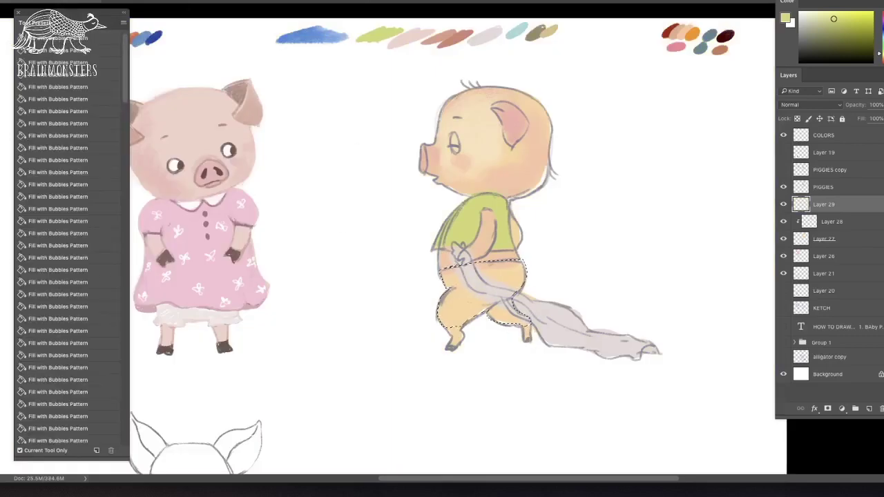
{"action": "left_click", "coordinate": [313, 37], "text": "alt"}
{"action": "left_click", "coordinate": [509, 277]}
{"action": "key", "text": "ctrl+d"}
- Erase the blue fill where it spills over the trailing cloth using a hard eraser
{"action": "key", "text": "b"}
{"action": "key", "text": "e"}
{"action": "left_click", "coordinate": [62, 404]}
{"action": "mouse_move", "coordinate": [469, 268]}
{"action": "left_mouse_down"}
{"action": "mouse_move", "coordinate": [512, 296]}
{"action": "mouse_move", "coordinate": [468, 269]}
{"action": "left_mouse_up"}
- Touch up the shirt sleeve with sampled colour and paint white horizontal stripes across the green shirt
{"action": "key", "text": "b"}
{"action": "left_click", "coordinate": [502, 211], "text": "alt"}
{"action": "mouse_move", "coordinate": [492, 213]}
{"action": "left_mouse_down"}
{"action": "mouse_move", "coordinate": [487, 221]}
{"action": "mouse_move", "coordinate": [491, 213]}
{"action": "left_mouse_up"}
{"action": "key", "text": "ctrl+minus"}
{"action": "key", "text": "ctrl+plus"}
{"action": "key", "text": "x"}
{"action": "left_click_drag", "start_coordinate": [455, 257], "coordinate": [511, 244]}
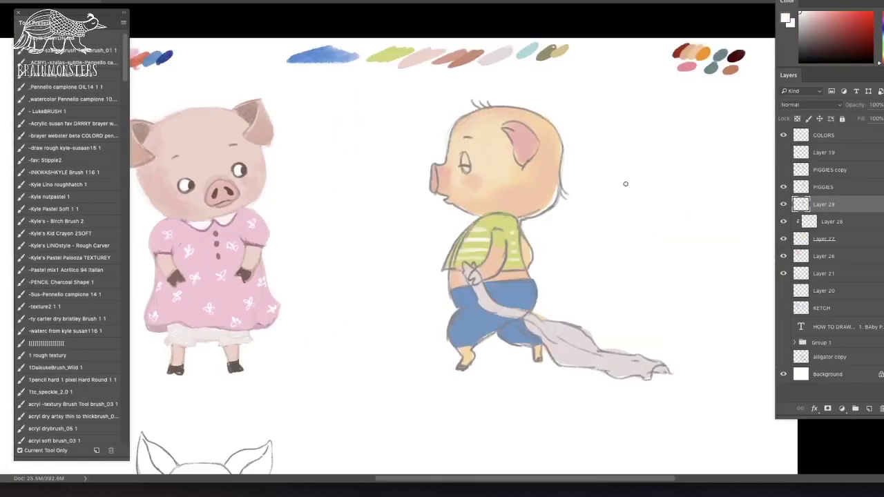
- On the side-view pig's base layer, extend the back and jaw edges of the head with sampled peach and pink tones
{"action": "left_click", "coordinate": [784, 188]}
{"action": "left_click", "coordinate": [784, 188]}
{"action": "left_click", "coordinate": [832, 240]}
{"action": "key", "text": "ctrl+plus"}
{"action": "left_click", "coordinate": [584, 173], "text": "alt"}
{"action": "mouse_move", "coordinate": [598, 167]}
{"action": "left_mouse_down"}
{"action": "mouse_move", "coordinate": [588, 192]}
{"action": "mouse_move", "coordinate": [552, 209]}
{"action": "left_mouse_up"}
{"action": "left_click", "coordinate": [599, 132], "text": "alt"}
{"action": "mouse_move", "coordinate": [601, 114]}
{"action": "left_mouse_down"}
{"action": "mouse_move", "coordinate": [599, 157]}
{"action": "mouse_move", "coordinate": [559, 209]}
{"action": "left_mouse_up"}
{"action": "left_click", "coordinate": [539, 203], "text": "alt"}
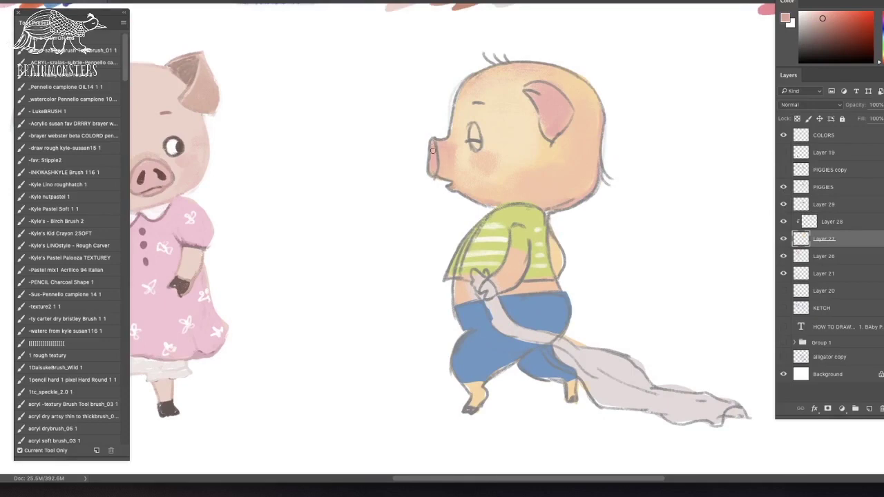
- On the clipped shading layer, paint the side-view pig's eyelid, eye white and dark pupil
{"action": "left_click", "coordinate": [832, 220]}
{"action": "left_click", "coordinate": [477, 117], "text": "alt"}
{"action": "left_click_drag", "start_coordinate": [481, 113], "coordinate": [477, 141]}
{"action": "left_click", "coordinate": [801, 12]}
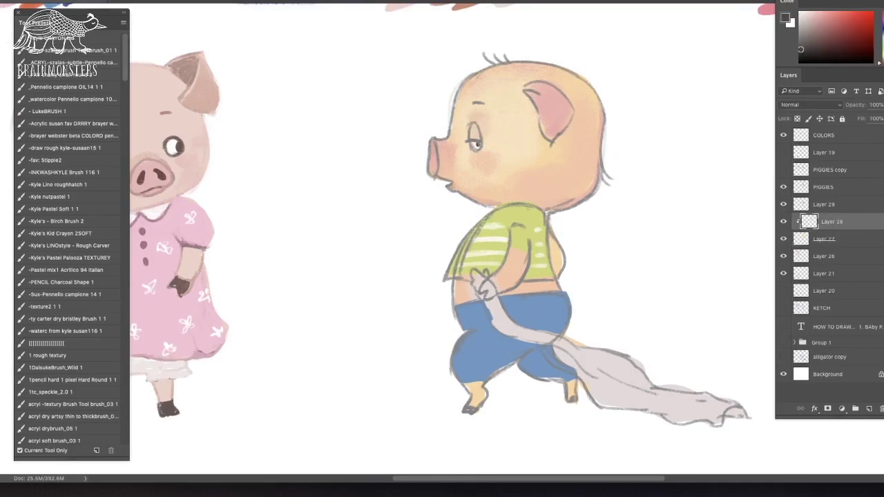
- Lower the opacity of the PIGGIES line-art layer until the outlines are only faint guides
{"action": "key", "text": "super+minus"}
{"action": "left_click_drag", "start_coordinate": [612, 217], "coordinate": [540, 197]}
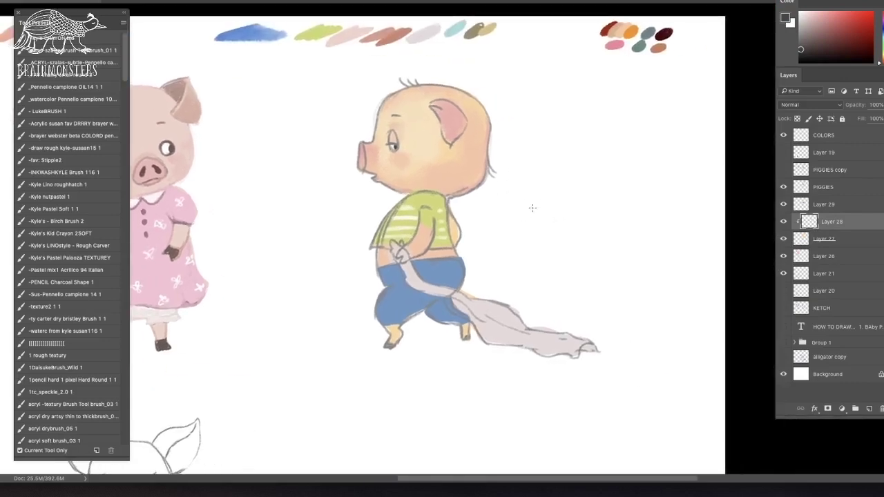
{"action": "left_click", "coordinate": [783, 187]}
{"action": "left_click", "coordinate": [783, 187]}
{"action": "left_click", "coordinate": [838, 188]}
{"action": "left_click_drag", "start_coordinate": [883, 106], "coordinate": [851, 119]}
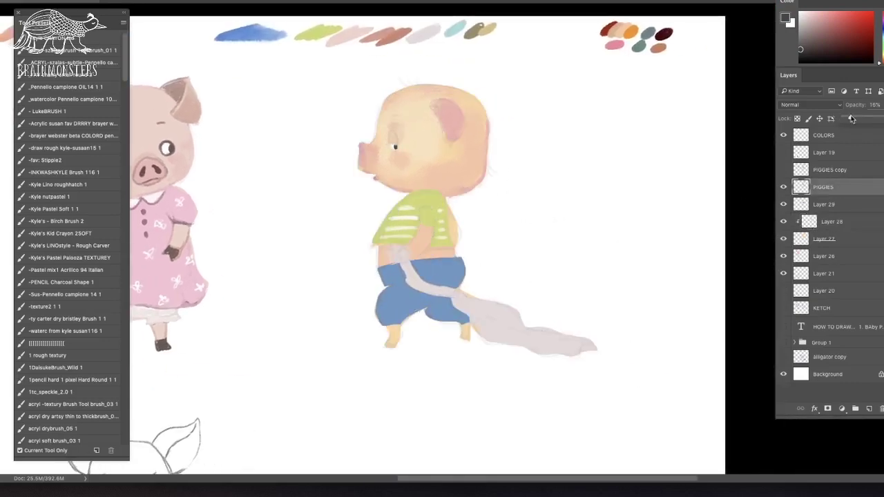
- Merge the side-view pig's clothing, shading and base layers into one layer
{"action": "left_click", "coordinate": [836, 209]}
{"action": "left_click", "coordinate": [832, 223], "text": "shift"}
{"action": "left_click", "coordinate": [828, 242], "text": "shift"}
{"action": "key", "text": "super+e"}
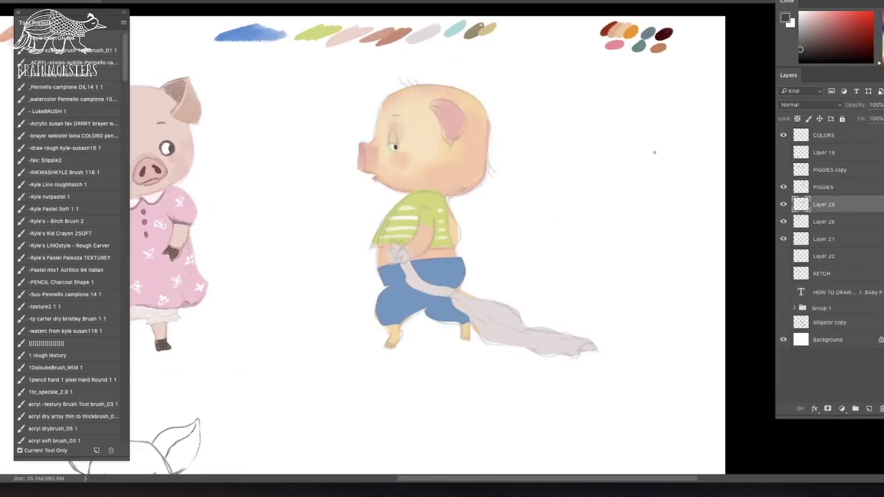
- Redraw the eye, brow and mouth lines in dark reddish brown and fill selected nostrils with the same colour
{"action": "key", "text": "super+plus"}
{"action": "key", "text": "super+plus"}
{"action": "left_click_drag", "start_coordinate": [498, 196], "coordinate": [616, 277]}
{"action": "left_click", "coordinate": [400, 129], "text": "alt"}
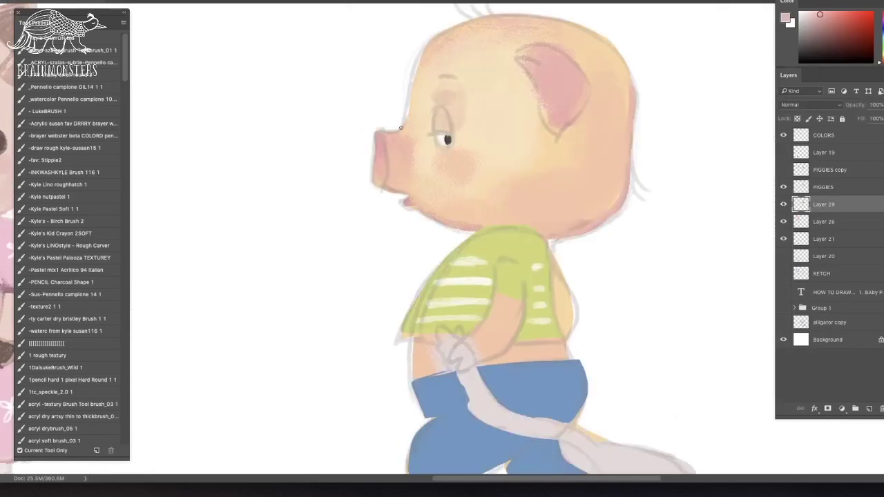
{"action": "left_click", "coordinate": [829, 34]}
{"action": "key", "text": "l"}
{"action": "left_click_drag", "start_coordinate": [382, 165], "coordinate": [378, 162]}
{"action": "key", "text": "g"}
{"action": "left_click", "coordinate": [383, 160]}
{"action": "key", "text": "super+d"}
{"action": "key", "text": "b"}
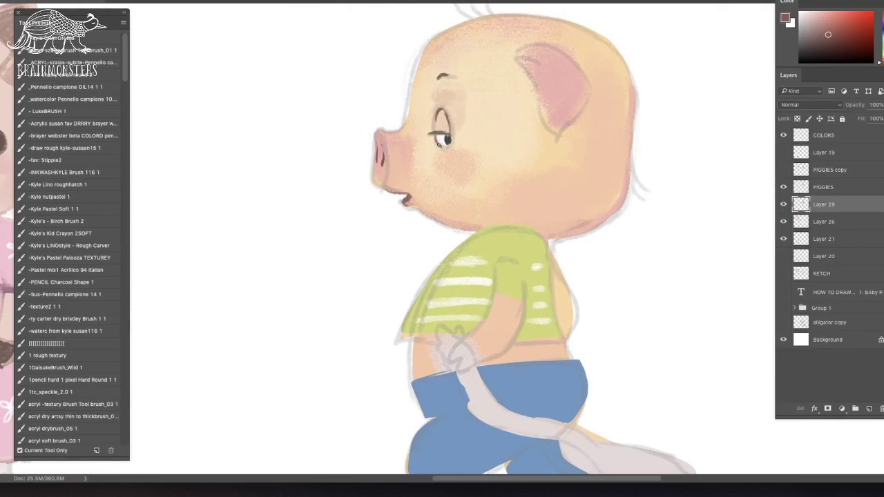
- Outline the side-view pig's ear in dark brown and paint fine peach hairs on the top and back of the head
{"action": "left_click_drag", "start_coordinate": [513, 59], "coordinate": [549, 66]}
{"action": "left_click_drag", "start_coordinate": [515, 52], "coordinate": [580, 69]}
{"action": "left_click_drag", "start_coordinate": [596, 88], "coordinate": [570, 124]}
{"action": "mouse_move", "coordinate": [494, 20]}
{"action": "left_mouse_down"}
{"action": "mouse_move", "coordinate": [476, 95]}
{"action": "mouse_move", "coordinate": [446, 78]}
{"action": "left_mouse_up"}
{"action": "left_click", "coordinate": [476, 94], "text": "alt"}
{"action": "left_click_drag", "start_coordinate": [476, 87], "coordinate": [469, 79]}
{"action": "left_click_drag", "start_coordinate": [612, 243], "coordinate": [630, 261]}
{"action": "scroll", "coordinate": [391, 334], "scroll_direction": "down", "scroll_amount": 3}
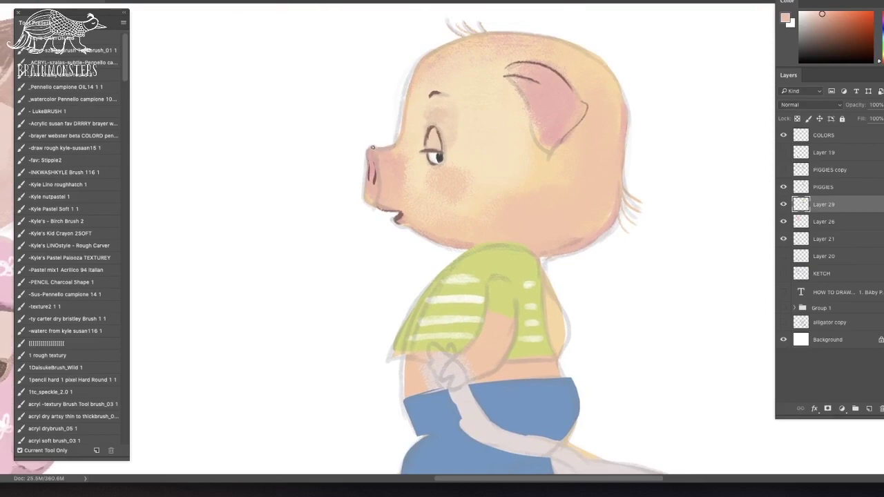
- Refine the snout's edges and the chin line with sampled pink and brown tones
{"action": "mouse_move", "coordinate": [378, 153]}
{"action": "left_mouse_down"}
{"action": "mouse_move", "coordinate": [380, 198]}
{"action": "mouse_move", "coordinate": [380, 177]}
{"action": "mouse_move", "coordinate": [380, 188]}
{"action": "left_mouse_up"}
{"action": "left_click", "coordinate": [395, 157], "text": "alt"}
{"action": "left_click", "coordinate": [375, 177], "text": "alt"}
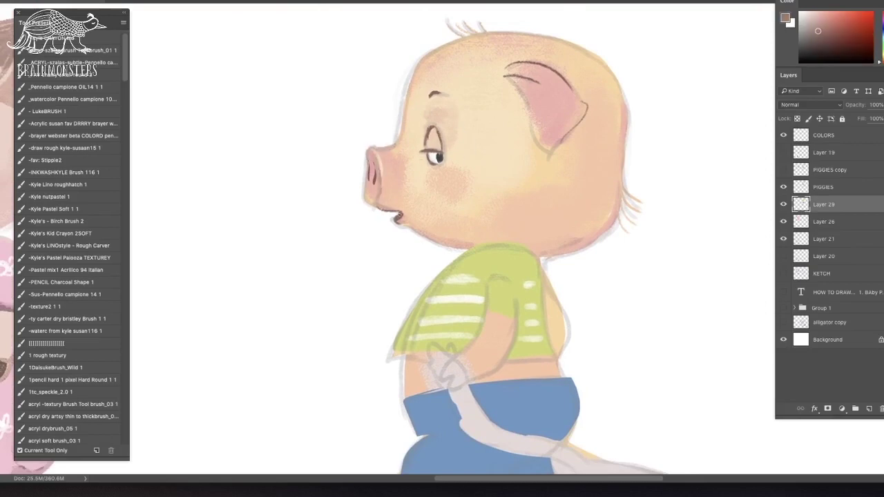
{"action": "left_click_drag", "start_coordinate": [434, 242], "coordinate": [469, 247]}
- Outline the sleeve, back seam and hem of the shirt in darker olive green
{"action": "left_click", "coordinate": [498, 286], "text": "alt"}
{"action": "mouse_move", "coordinate": [502, 282]}
{"action": "left_mouse_down"}
{"action": "mouse_move", "coordinate": [482, 234]}
{"action": "mouse_move", "coordinate": [465, 260]}
{"action": "left_mouse_up"}
{"action": "left_click", "coordinate": [473, 233], "text": "alt"}
{"action": "left_click_drag", "start_coordinate": [497, 246], "coordinate": [499, 273]}
{"action": "left_click_drag", "start_coordinate": [519, 216], "coordinate": [533, 302]}
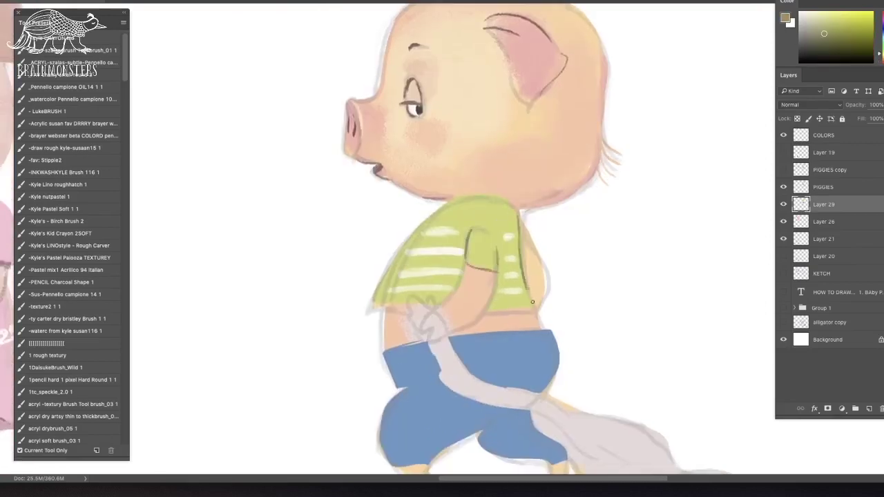
{"action": "left_click_drag", "start_coordinate": [408, 306], "coordinate": [385, 311]}
{"action": "left_click_drag", "start_coordinate": [489, 311], "coordinate": [533, 309]}
- Paint the hand as a dark brown hoof gripping the cloth, shade the arm, and darken the shirt's front hem
{"action": "left_click", "coordinate": [528, 251], "text": "alt"}
{"action": "left_click", "coordinate": [494, 277], "text": "alt"}
{"action": "left_click", "coordinate": [379, 167], "text": "alt"}
{"action": "mouse_move", "coordinate": [434, 314]}
{"action": "left_mouse_down"}
{"action": "mouse_move", "coordinate": [433, 338]}
{"action": "mouse_move", "coordinate": [427, 328]}
{"action": "mouse_move", "coordinate": [449, 330]}
{"action": "left_mouse_up"}
{"action": "left_click", "coordinate": [456, 320], "text": "alt"}
{"action": "left_click", "coordinate": [461, 269], "text": "alt"}
{"action": "left_click", "coordinate": [422, 318], "text": "alt"}
{"action": "left_click", "coordinate": [457, 287], "text": "alt"}
{"action": "mouse_move", "coordinate": [413, 301]}
{"action": "left_mouse_down"}
{"action": "mouse_move", "coordinate": [436, 300]}
{"action": "mouse_move", "coordinate": [413, 294]}
{"action": "mouse_move", "coordinate": [380, 306]}
{"action": "left_mouse_up"}
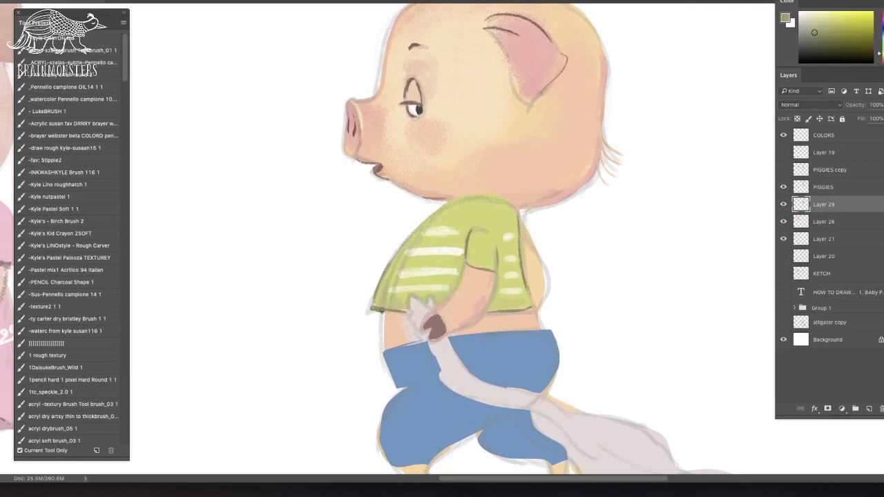
- Touch up the bare back with sampled skin tones and paint a curly pink tail behind the trousers
{"action": "left_click", "coordinate": [455, 292], "text": "alt"}
{"action": "key", "text": "super+minus"}
{"action": "left_click", "coordinate": [496, 219], "text": "alt"}
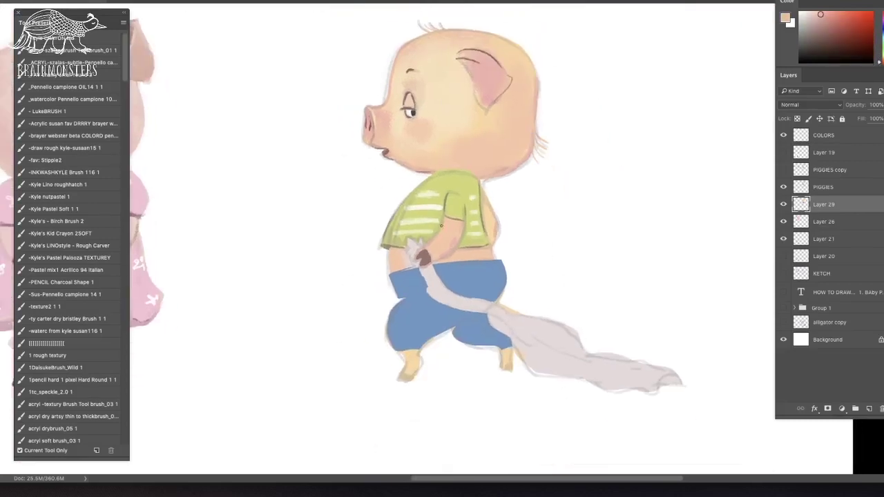
{"action": "left_click", "coordinate": [506, 277], "text": "alt"}
{"action": "left_click", "coordinate": [491, 84], "text": "alt"}
{"action": "left_click_drag", "start_coordinate": [509, 282], "coordinate": [535, 281]}
- Paint the foot hooves dark brown, tint the lower legs pinkish peach and touch up the cloth's edge
{"action": "left_click", "coordinate": [424, 258], "text": "alt"}
{"action": "left_click", "coordinate": [509, 345], "text": "alt"}
{"action": "left_click", "coordinate": [670, 375], "text": "alt"}
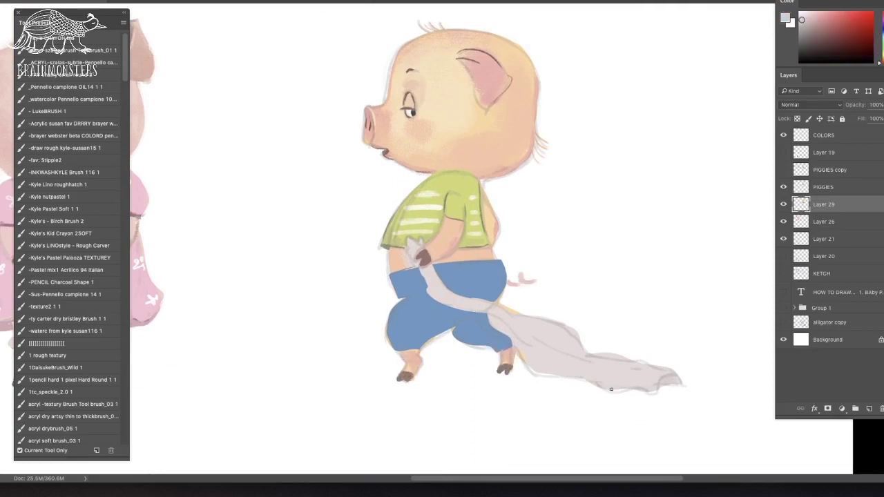
- Define the trousers' waistband, folds and edges with sampled blues and clean up the waist edge
{"action": "left_click", "coordinate": [409, 293], "text": "alt"}
{"action": "left_click_drag", "start_coordinate": [442, 264], "coordinate": [491, 261]}
{"action": "left_click", "coordinate": [493, 255], "text": "alt"}
{"action": "left_click", "coordinate": [502, 261], "text": "alt"}
{"action": "key", "text": "e"}
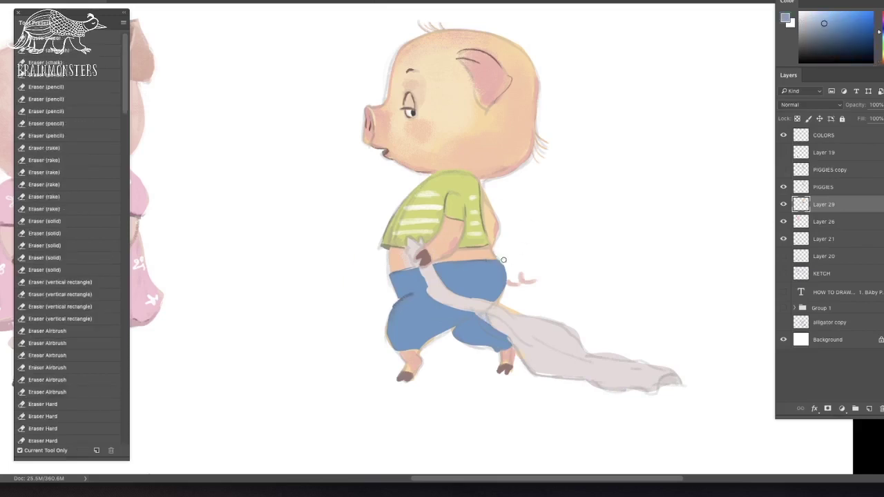
{"action": "key", "text": "b"}
- Hide the PIGGIES line-art layer, select the trailing cloth, texture it with grey shading and an off-white highlight, and deselect
{"action": "left_click", "coordinate": [784, 187]}
{"action": "key", "text": "w"}
{"action": "mouse_move", "coordinate": [421, 266]}
{"action": "left_mouse_down"}
{"action": "mouse_move", "coordinate": [483, 304]}
{"action": "mouse_move", "coordinate": [663, 381]}
{"action": "left_mouse_up"}
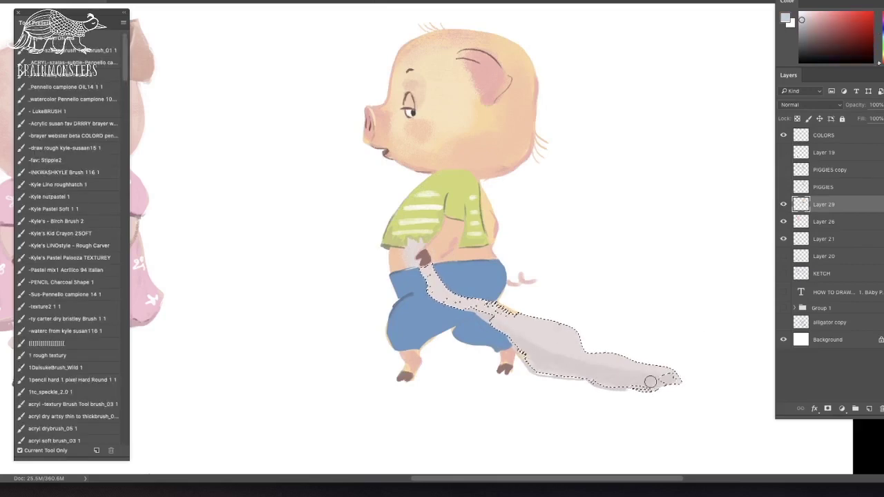
{"action": "left_click", "coordinate": [803, 14]}
{"action": "key", "text": "bracketright"}
{"action": "key", "text": "bracketright"}
{"action": "key", "text": "bracketright"}
{"action": "key", "text": "bracketright"}
{"action": "key", "text": "bracketright"}
{"action": "left_click_drag", "start_coordinate": [560, 337], "coordinate": [553, 356]}
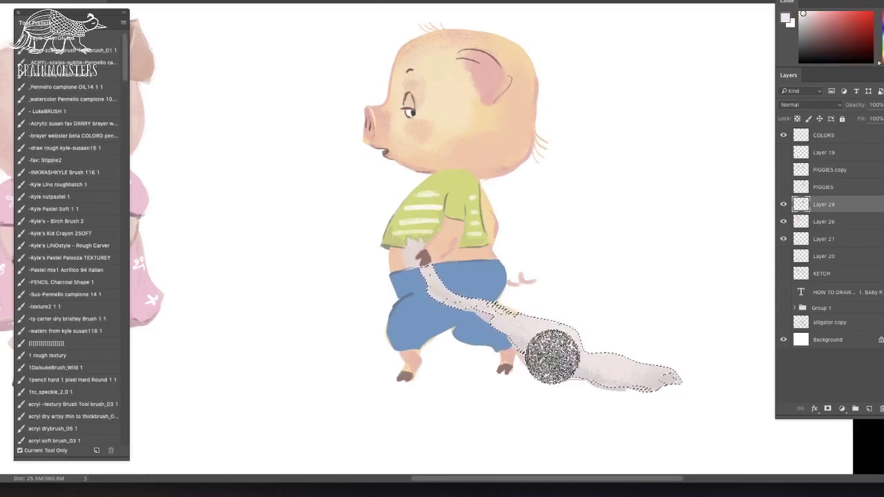
{"action": "key", "text": "ctrl+d"}
- Select the trousers and add a new layer clipped to the pig layer, set to Multiply at 39% opacity
{"action": "key", "text": "w"}
{"action": "mouse_move", "coordinate": [402, 299]}
{"action": "left_mouse_down"}
{"action": "mouse_move", "coordinate": [511, 276]}
{"action": "mouse_move", "coordinate": [476, 293]}
{"action": "left_mouse_up"}
{"action": "left_click", "coordinate": [870, 409]}
{"action": "left_click", "coordinate": [833, 213], "text": "alt"}
{"action": "left_click", "coordinate": [517, 157], "text": "alt"}
{"action": "left_click", "coordinate": [809, 105]}
{"action": "left_click", "coordinate": [795, 132]}
{"action": "left_click", "coordinate": [883, 105]}
{"action": "left_click_drag", "start_coordinate": [883, 118], "coordinate": [862, 117]}
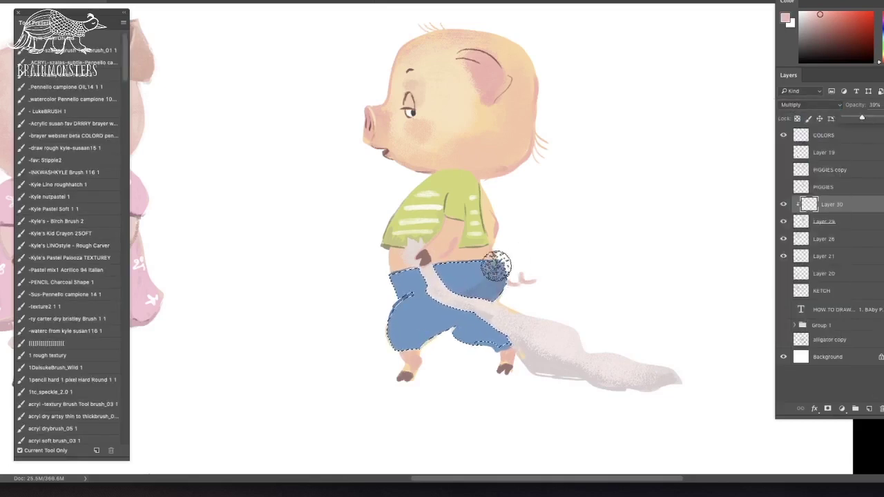
- Shade the selected trousers on the Multiply layer, soften the shading with the eraser, deselect and add light pink shading
{"action": "left_click", "coordinate": [526, 287], "text": "alt"}
{"action": "key", "text": "e"}
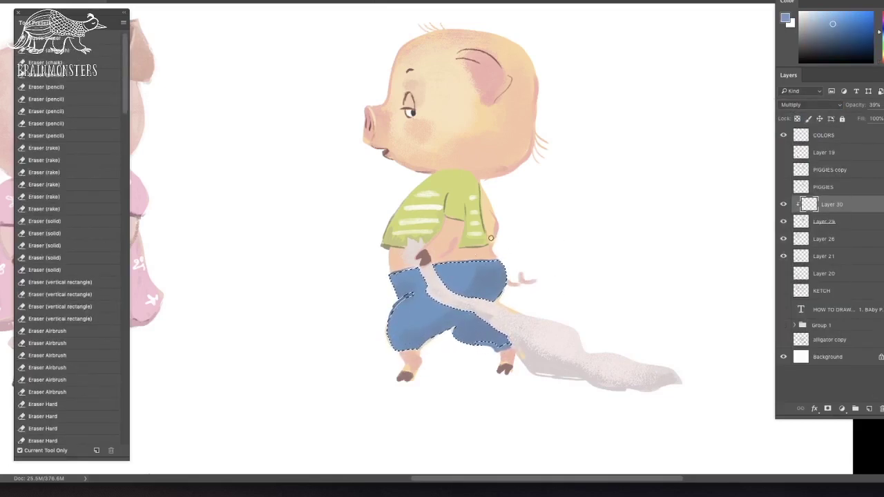
{"action": "left_click_drag", "start_coordinate": [476, 276], "coordinate": [415, 290]}
{"action": "key", "text": "ctrl+d"}
{"action": "key", "text": "b"}
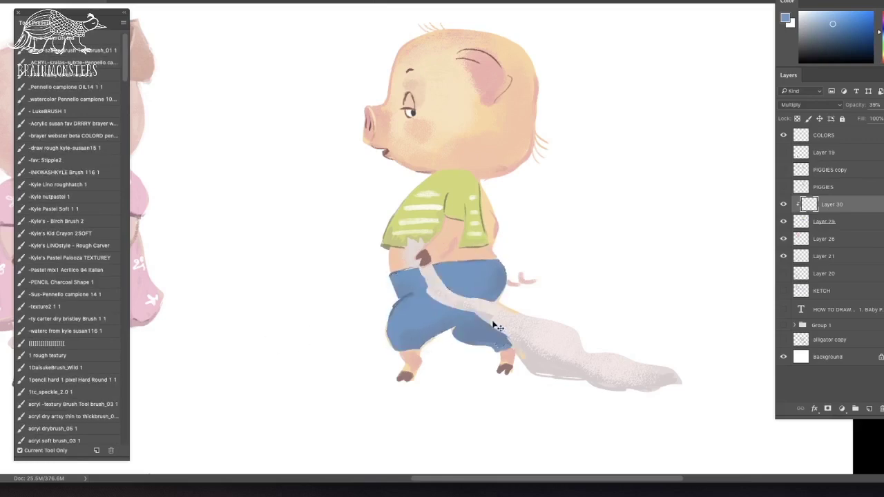
{"action": "left_click", "coordinate": [494, 253], "text": "alt"}
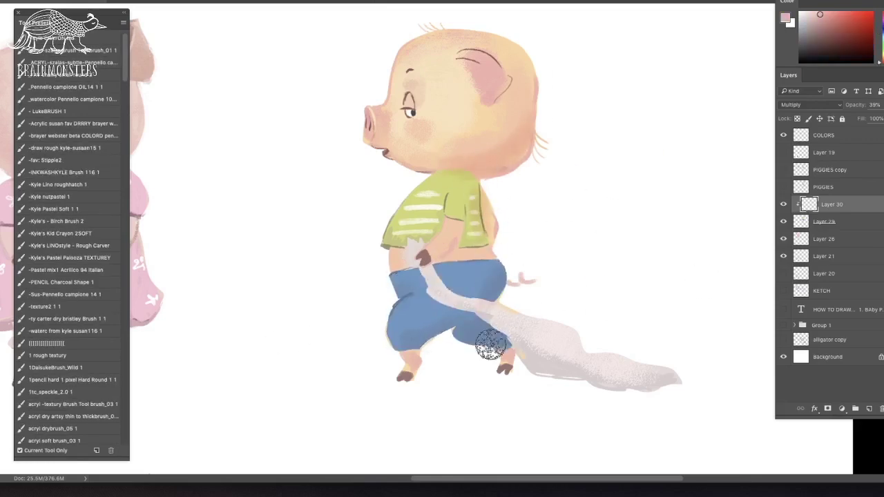
- Add a new layer above Layer 21 and paint soft grey ground shadows beneath the two coloured pigs
{"action": "key", "text": "super+minus"}
{"action": "left_click", "coordinate": [843, 239]}
{"action": "left_click", "coordinate": [836, 258]}
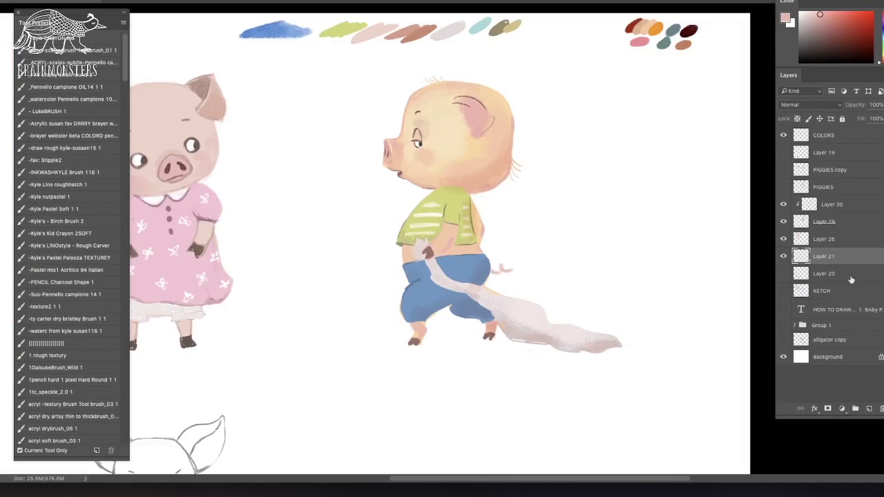
{"action": "key", "text": "ctrl+shift+alt+n"}
{"action": "key", "text": "ctrl+minus"}
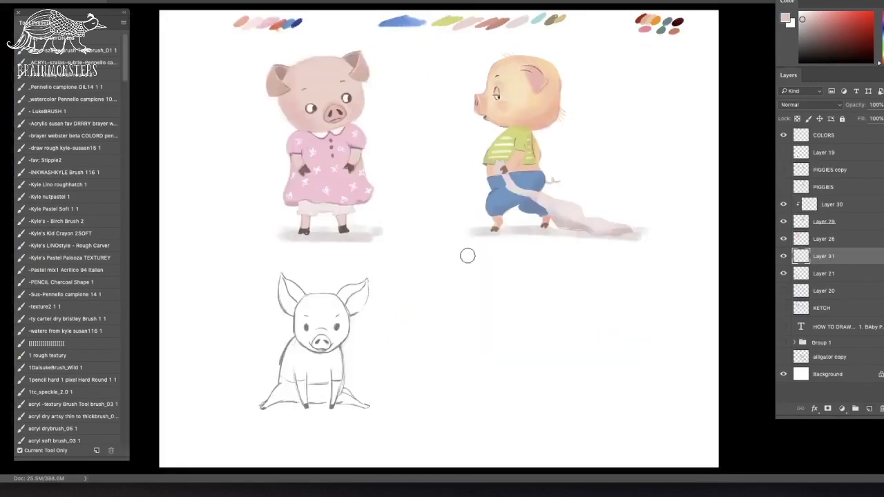
- Merge the clipped trousers-shading layer, Layer 30, with the walking pig's Layer 29
{"action": "key", "text": "ctrl+plus"}
{"action": "key", "text": "super+plus"}
{"action": "left_click_drag", "start_coordinate": [489, 337], "coordinate": [565, 387]}
{"action": "left_click", "coordinate": [456, 152], "text": "alt"}
{"action": "left_click", "coordinate": [833, 207]}
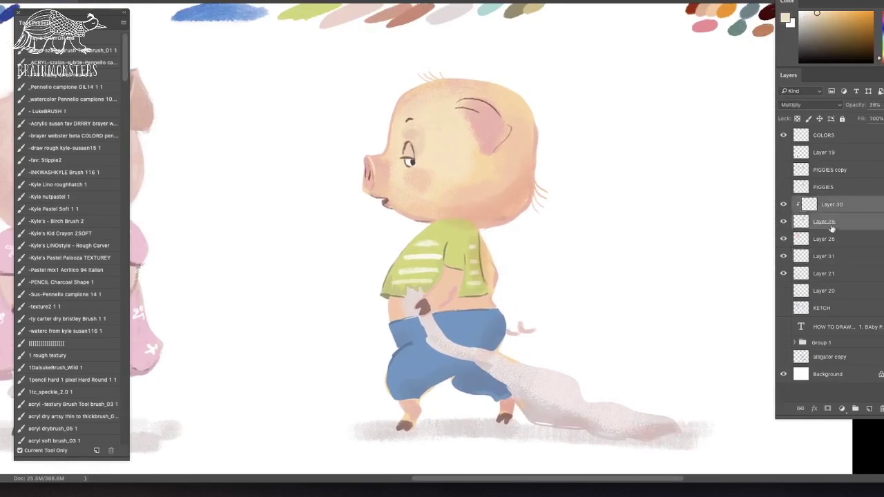
{"action": "key", "text": "ctrl+e"}
- Touch up the walking pig's ear with sampled skin tones and recolour its head hairs in olive brown
{"action": "left_click", "coordinate": [476, 111], "text": "alt"}
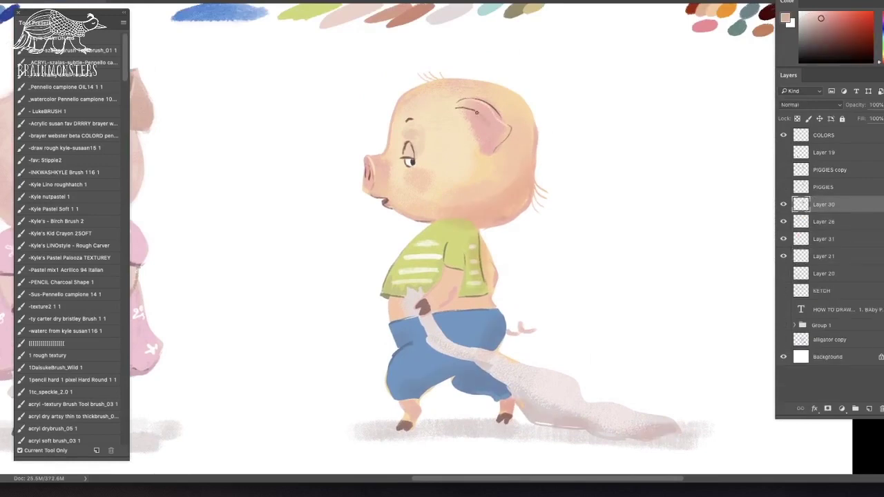
{"action": "left_click", "coordinate": [495, 123], "text": "alt"}
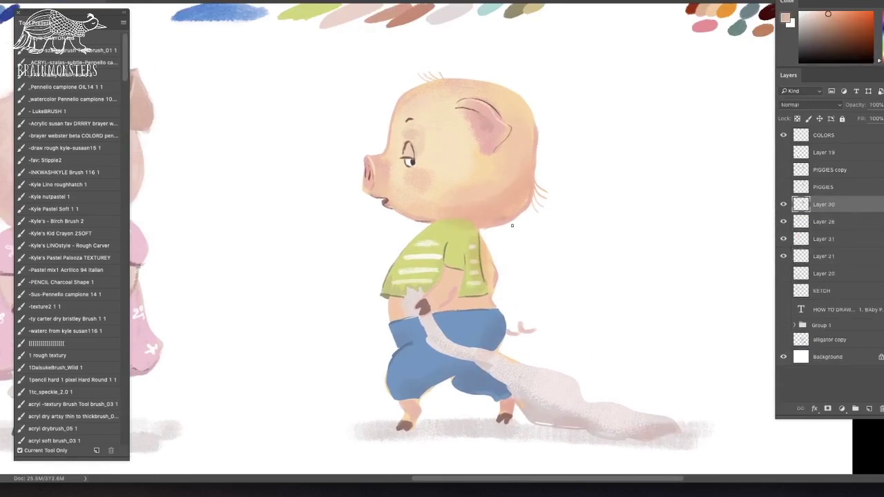
{"action": "left_click", "coordinate": [513, 12], "text": "alt"}
{"action": "left_click", "coordinate": [468, 77], "text": "alt"}
{"action": "key", "text": "d"}
{"action": "key", "text": "slash"}
{"action": "key", "text": "super+minus"}
{"action": "left_click_drag", "start_coordinate": [551, 241], "coordinate": [575, 162]}
{"action": "key", "text": "super+plus"}
- Shade the shoulder and sleeve of the walking pig's shirt with green tones sampled from the shirt
{"action": "left_click", "coordinate": [504, 136], "text": "alt"}
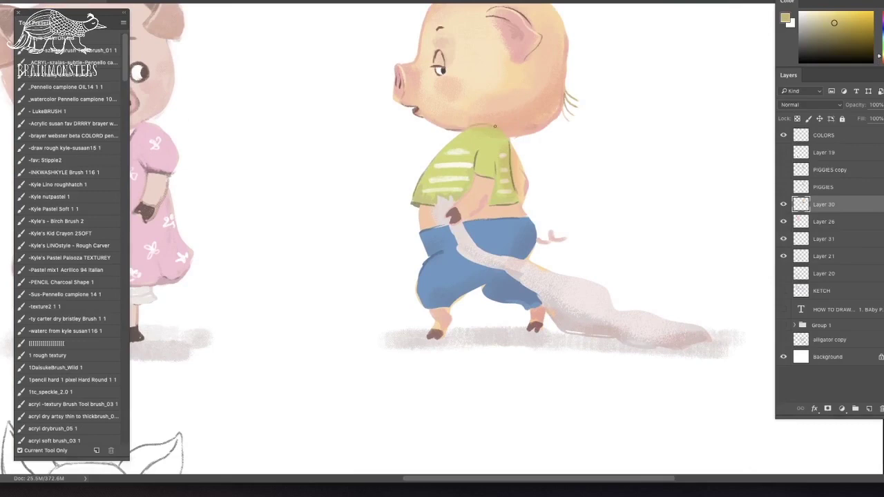
{"action": "left_click", "coordinate": [497, 158], "text": "alt"}
{"action": "left_click_drag", "start_coordinate": [478, 147], "coordinate": [494, 188]}
{"action": "left_click", "coordinate": [496, 185], "text": "alt"}
{"action": "key", "text": "super+minus"}
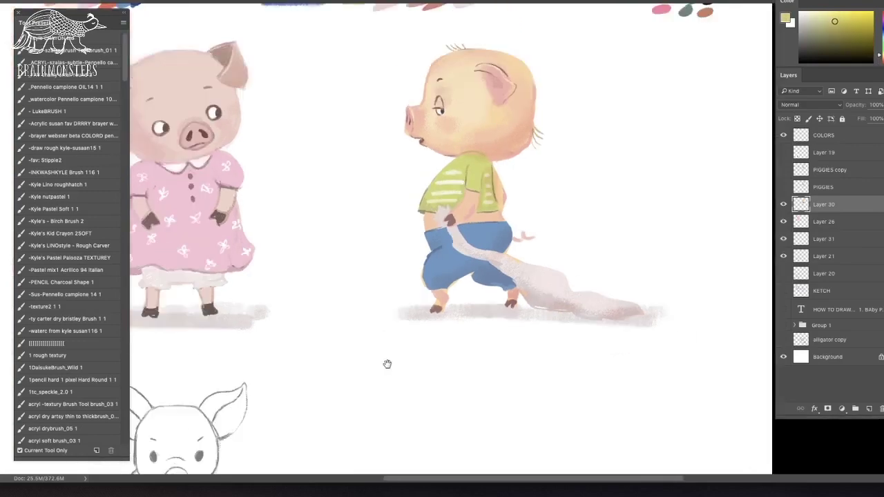
{"action": "left_click_drag", "start_coordinate": [391, 355], "coordinate": [443, 215]}
{"action": "left_click_drag", "start_coordinate": [441, 143], "coordinate": [422, 306]}
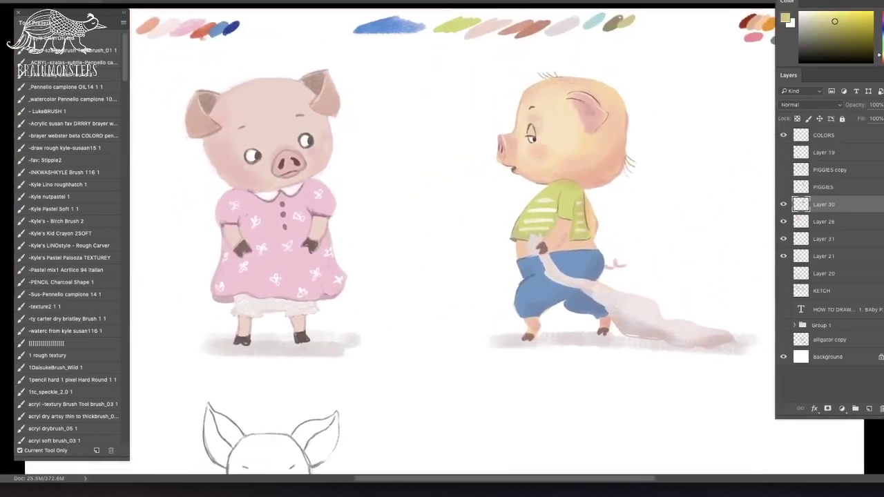
- Paint both eyes of the sitting pig dark brown on the layer clipped to the pi3 copy layer
{"action": "key", "text": "Tab"}
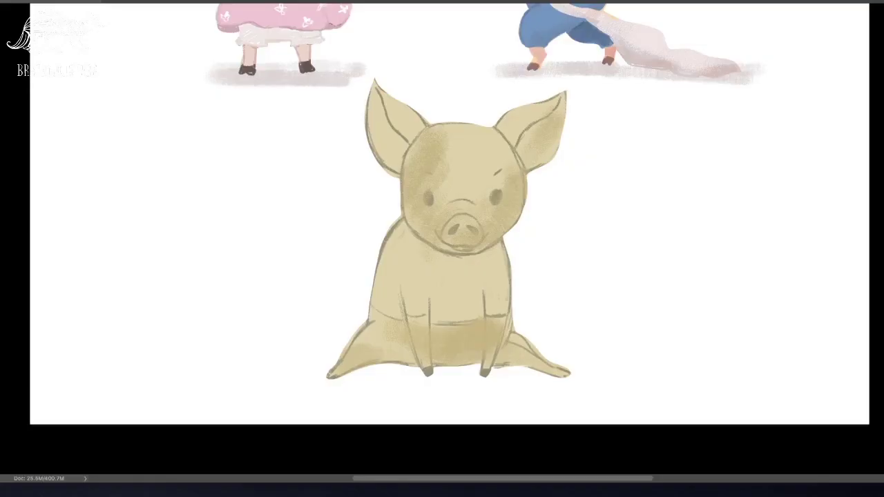
{"action": "key", "text": "Tab"}
{"action": "left_click", "coordinate": [807, 47]}
{"action": "left_click_drag", "start_coordinate": [496, 191], "coordinate": [496, 202]}
{"action": "left_click_drag", "start_coordinate": [429, 194], "coordinate": [431, 204]}
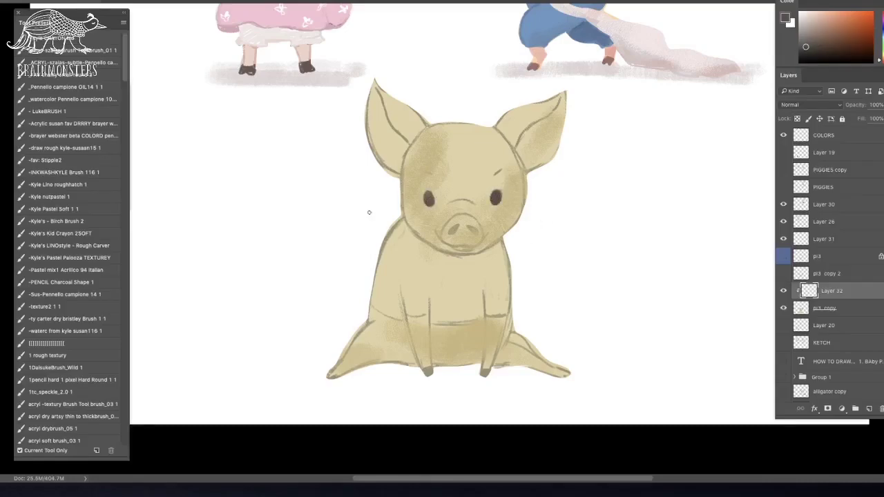
- Paint the sitting pig's ears reddish brown and add matching patches around one eye and on the legs
{"action": "key", "text": "super+minus"}
{"action": "left_click", "coordinate": [497, 19], "text": "alt"}
{"action": "key", "text": "super+equal"}
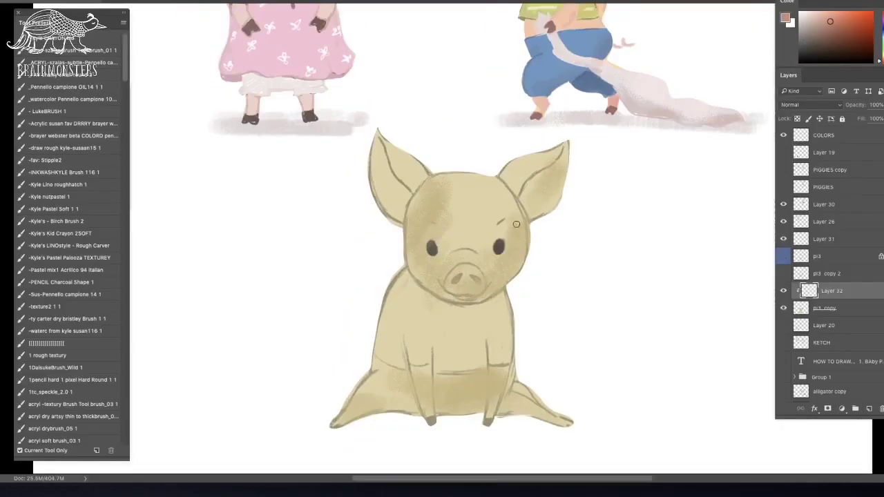
{"action": "mouse_move", "coordinate": [556, 151]}
{"action": "left_mouse_down"}
{"action": "mouse_move", "coordinate": [514, 164]}
{"action": "mouse_move", "coordinate": [528, 177]}
{"action": "mouse_move", "coordinate": [558, 150]}
{"action": "mouse_move", "coordinate": [525, 207]}
{"action": "left_mouse_up"}
{"action": "mouse_move", "coordinate": [414, 176]}
{"action": "left_mouse_down"}
{"action": "mouse_move", "coordinate": [371, 157]}
{"action": "mouse_move", "coordinate": [415, 186]}
{"action": "mouse_move", "coordinate": [404, 208]}
{"action": "mouse_move", "coordinate": [443, 247]}
{"action": "mouse_move", "coordinate": [422, 252]}
{"action": "mouse_move", "coordinate": [432, 224]}
{"action": "mouse_move", "coordinate": [422, 238]}
{"action": "left_mouse_up"}
{"action": "left_click_drag", "start_coordinate": [373, 384], "coordinate": [363, 401]}
{"action": "left_click", "coordinate": [414, 380]}
{"action": "mouse_move", "coordinate": [531, 374]}
{"action": "left_mouse_down"}
{"action": "mouse_move", "coordinate": [530, 399]}
{"action": "mouse_move", "coordinate": [519, 395]}
{"action": "left_mouse_up"}
{"action": "left_click", "coordinate": [436, 227], "text": "alt"}
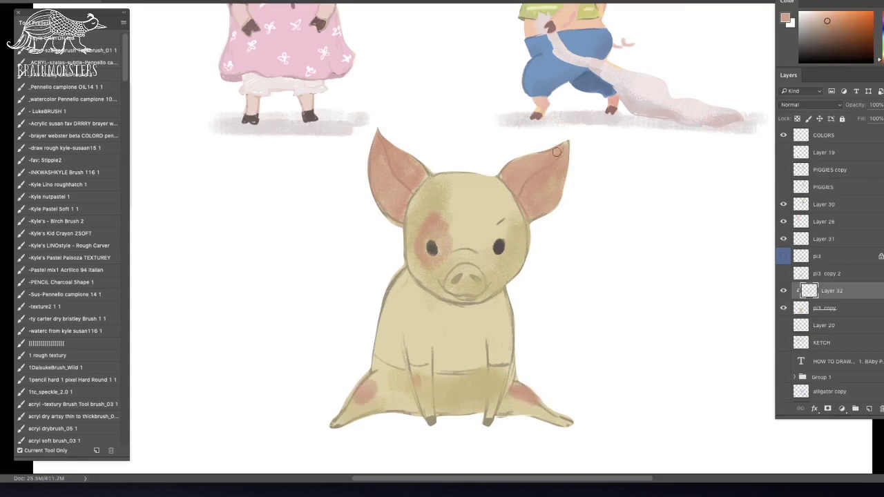
- Paint the insides of the sitting pig's ears light pink using tones sampled from the walking pig's ear
{"action": "key", "text": "super+0"}
{"action": "left_click", "coordinate": [536, 79], "text": "alt"}
{"action": "left_click_drag", "start_coordinate": [501, 267], "coordinate": [494, 286]}
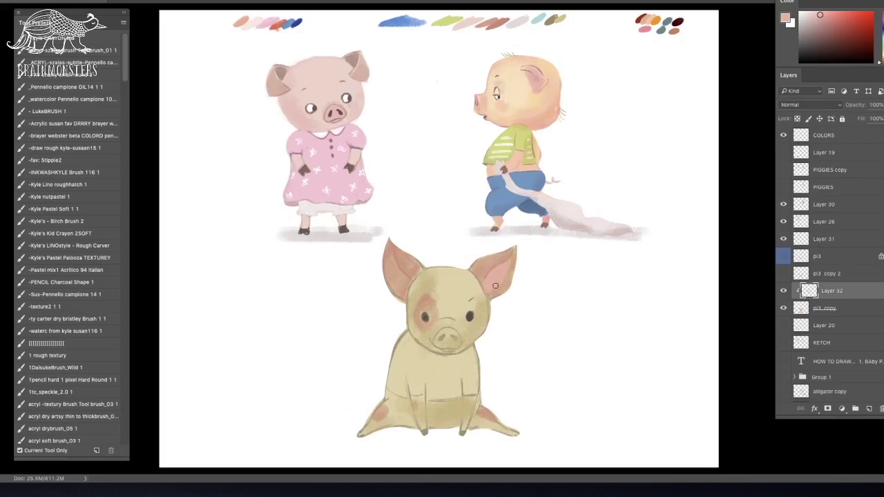
{"action": "left_click", "coordinate": [418, 261], "text": "alt"}
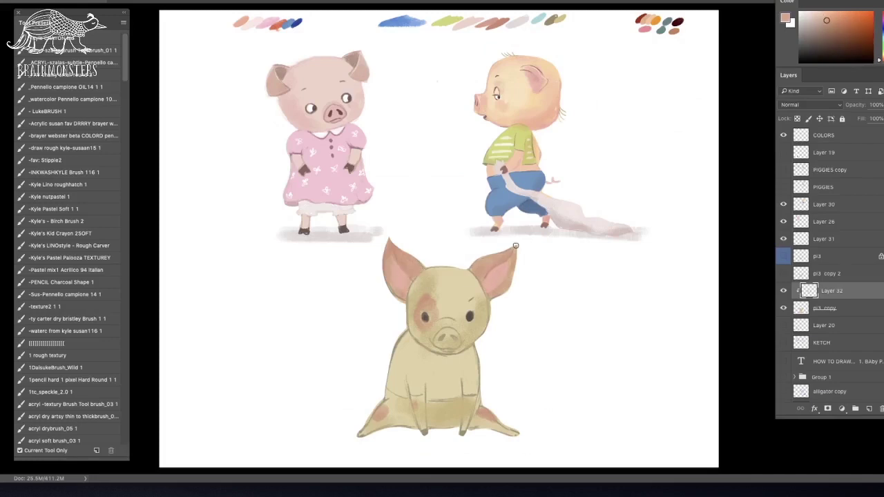
{"action": "key", "text": "ctrl+plus"}
{"action": "left_click", "coordinate": [437, 288], "text": "alt"}
{"action": "mouse_move", "coordinate": [485, 295]}
{"action": "left_mouse_down"}
{"action": "mouse_move", "coordinate": [504, 218]}
{"action": "mouse_move", "coordinate": [484, 301]}
{"action": "mouse_move", "coordinate": [466, 279]}
{"action": "mouse_move", "coordinate": [440, 299]}
{"action": "mouse_move", "coordinate": [480, 308]}
{"action": "mouse_move", "coordinate": [453, 289]}
{"action": "left_mouse_up"}
- Select the sitting pig's snout, paint it with the inner-ear pink, deselect and touch up the inner ear
{"action": "key", "text": "l"}
{"action": "key", "text": "b"}
{"action": "left_click", "coordinate": [532, 197], "text": "alt"}
{"action": "key", "text": "ctrl+d"}
{"action": "left_click_drag", "start_coordinate": [385, 182], "coordinate": [388, 177]}
{"action": "left_click", "coordinate": [427, 240], "text": "alt"}
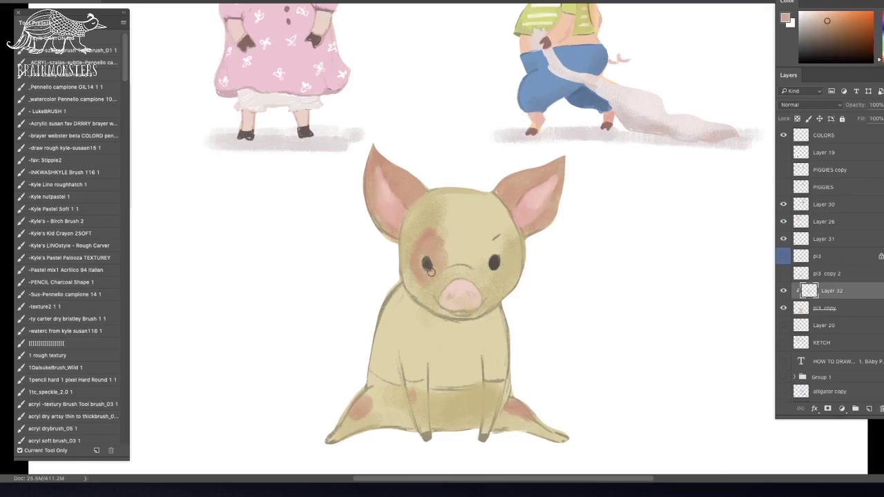
- Show the pi3 copy 2 line art and merge Layer 32 with the pi3 copy layer
{"action": "key", "text": "v"}
{"action": "left_click", "coordinate": [784, 274]}
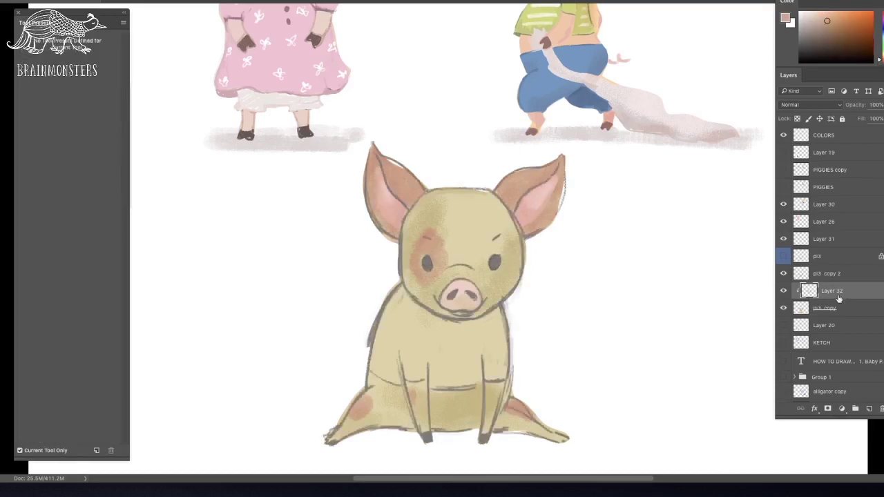
{"action": "left_click", "coordinate": [836, 306], "text": "shift"}
{"action": "key", "text": "super+e"}
- Select both nostrils, hide the pi3 copy 2 line art, fill them with the eyes' dark brown and deselect
{"action": "left_click_drag", "start_coordinate": [457, 291], "coordinate": [456, 293]}
{"action": "mouse_move", "coordinate": [468, 292]}
{"action": "left_mouse_down"}
{"action": "mouse_move", "coordinate": [476, 300]}
{"action": "mouse_move", "coordinate": [468, 291]}
{"action": "left_mouse_up"}
{"action": "left_click", "coordinate": [783, 274]}
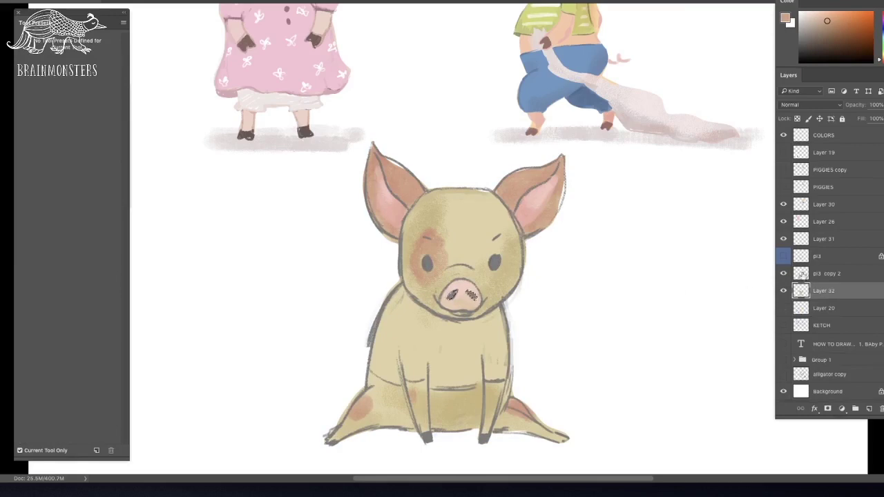
{"action": "key", "text": "g"}
{"action": "left_click", "coordinate": [494, 262], "text": "alt"}
{"action": "left_click", "coordinate": [474, 299]}
{"action": "key", "text": "super+d"}
{"action": "key", "text": "b"}
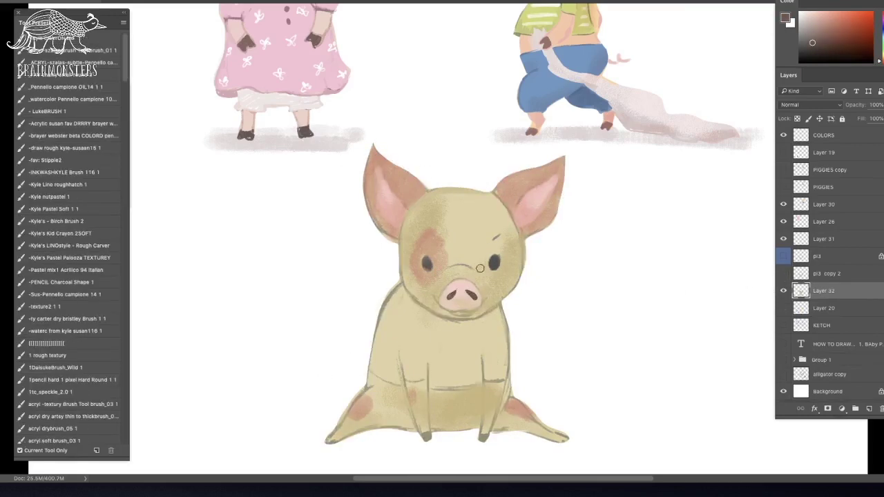
- Refine the outlines of the sitting pig's head and ears with colours sampled from the adjoining areas
{"action": "left_click", "coordinate": [447, 255], "text": "alt"}
{"action": "left_click", "coordinate": [501, 197], "text": "alt"}
{"action": "left_click", "coordinate": [526, 226], "text": "alt"}
{"action": "left_click", "coordinate": [528, 230], "text": "alt"}
{"action": "mouse_move", "coordinate": [555, 239]}
{"action": "left_mouse_down"}
{"action": "mouse_move", "coordinate": [550, 332]}
{"action": "mouse_move", "coordinate": [566, 166]}
{"action": "left_mouse_up"}
- Paint dark grey-brown hooves on the sitting pig's outstretched hind legs
{"action": "left_click", "coordinate": [506, 185], "text": "alt"}
{"action": "left_click_drag", "start_coordinate": [340, 365], "coordinate": [344, 363]}
{"action": "left_click", "coordinate": [390, 354], "text": "alt"}
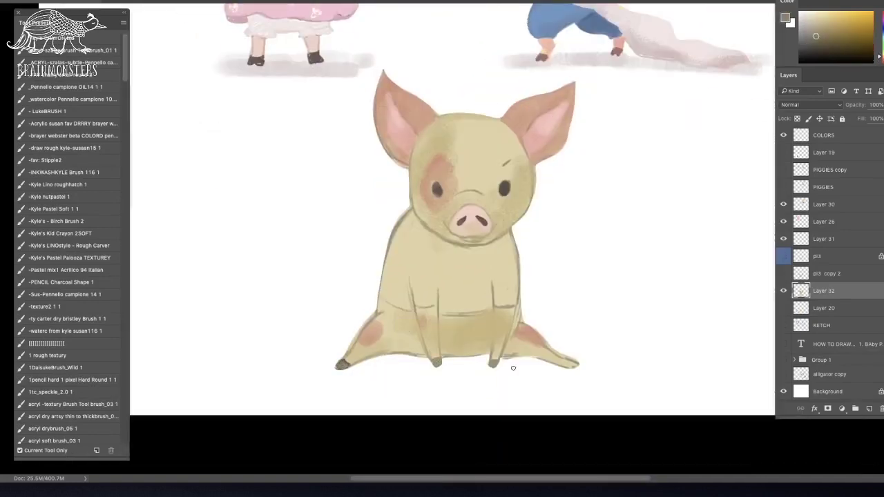
{"action": "left_click", "coordinate": [548, 353], "text": "alt"}
- Strengthen the outlines of the sitting pig's front legs with a sampled olive-brown tone
{"action": "left_click", "coordinate": [507, 313], "text": "alt"}
{"action": "left_click", "coordinate": [494, 307], "text": "alt"}
{"action": "left_click_drag", "start_coordinate": [493, 306], "coordinate": [500, 358]}
{"action": "mouse_move", "coordinate": [439, 310]}
{"action": "left_mouse_down"}
{"action": "mouse_move", "coordinate": [439, 358]}
{"action": "mouse_move", "coordinate": [512, 357]}
{"action": "left_mouse_up"}
- Paint a soft olive shadow under the sitting pig's chin and darken its pupils and mouth line
{"action": "mouse_move", "coordinate": [451, 246]}
{"action": "left_mouse_down"}
{"action": "mouse_move", "coordinate": [492, 246]}
{"action": "mouse_move", "coordinate": [484, 248]}
{"action": "mouse_move", "coordinate": [513, 219]}
{"action": "left_mouse_up"}
{"action": "key", "text": "super+plus"}
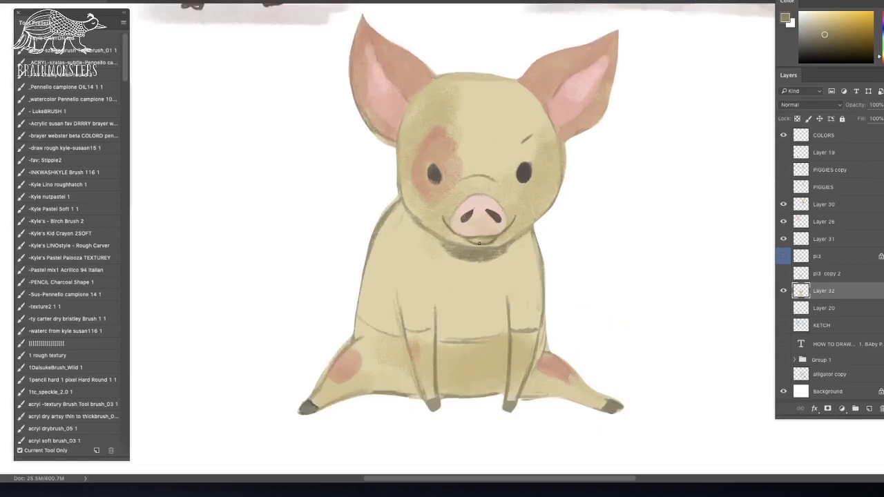
{"action": "left_click", "coordinate": [483, 241], "text": "alt"}
{"action": "key", "text": "ctrl+minus"}
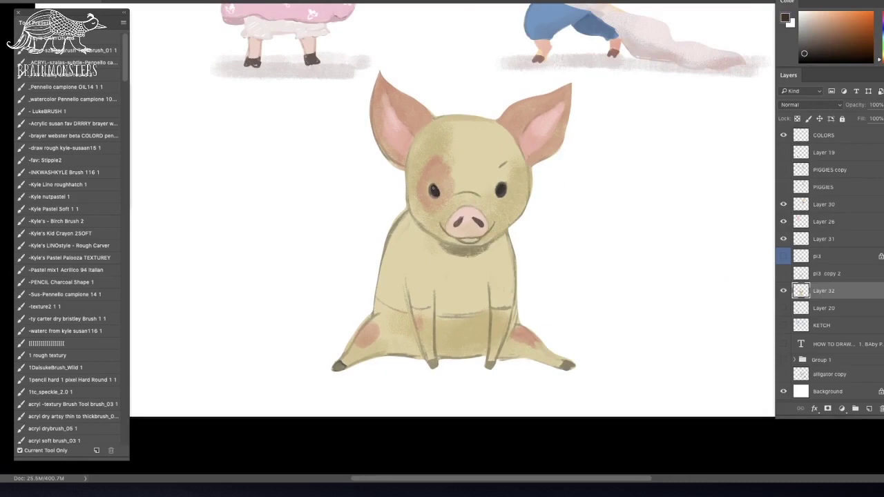
- Add a new layer clipped to Layer 32, select the sitting pig's torso and fill it with the coral swatch colour
{"action": "key", "text": "ctrl+shift+alt+n"}
{"action": "key", "text": "ctrl+alt+g"}
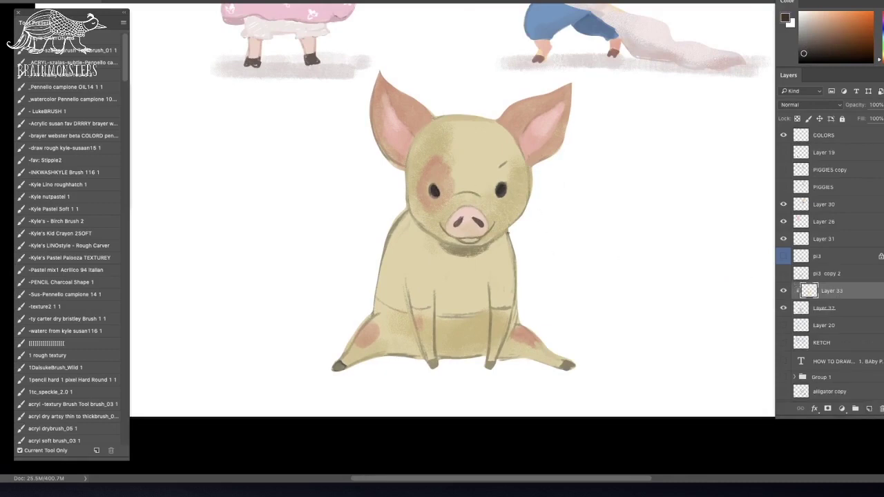
{"action": "key", "text": "l"}
{"action": "mouse_move", "coordinate": [399, 231]}
{"action": "left_mouse_down"}
{"action": "mouse_move", "coordinate": [440, 319]}
{"action": "mouse_move", "coordinate": [509, 233]}
{"action": "mouse_move", "coordinate": [401, 228]}
{"action": "left_mouse_up"}
{"action": "key", "text": "ctrl+minus"}
{"action": "key", "text": "e"}
{"action": "key", "text": "b"}
{"action": "left_click", "coordinate": [279, 25], "text": "alt"}
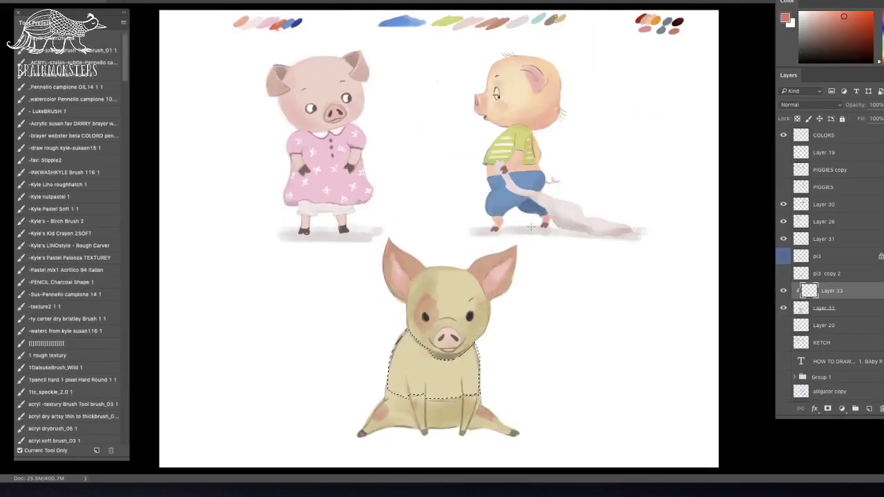
{"action": "key", "text": "g"}
{"action": "left_click", "coordinate": [421, 363]}
- Try out blending modes on the coral shirt layer, lower its opacity slightly and deselect
{"action": "key", "text": "ctrl+plus"}
{"action": "left_click", "coordinate": [809, 104]}
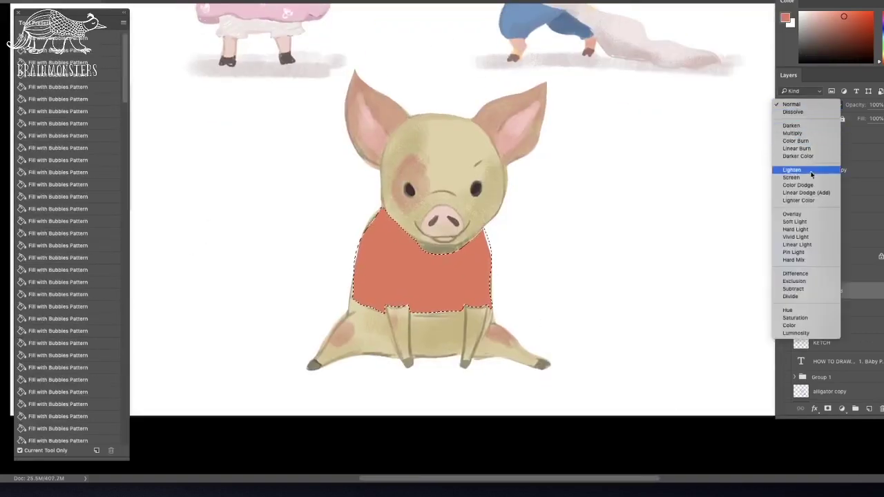
{"action": "left_click", "coordinate": [812, 178]}
{"action": "left_click", "coordinate": [814, 104]}
{"action": "left_click", "coordinate": [795, 31]}
{"action": "left_click", "coordinate": [883, 105]}
{"action": "left_click_drag", "start_coordinate": [883, 119], "coordinate": [879, 120]}
{"action": "key", "text": "super+d"}
- Merge the coral shirt layer with the sitting pig's layer and return to the Brush tool
{"action": "left_click", "coordinate": [823, 313], "text": "shift"}
{"action": "key", "text": "super+e"}
{"action": "key", "text": "b"}
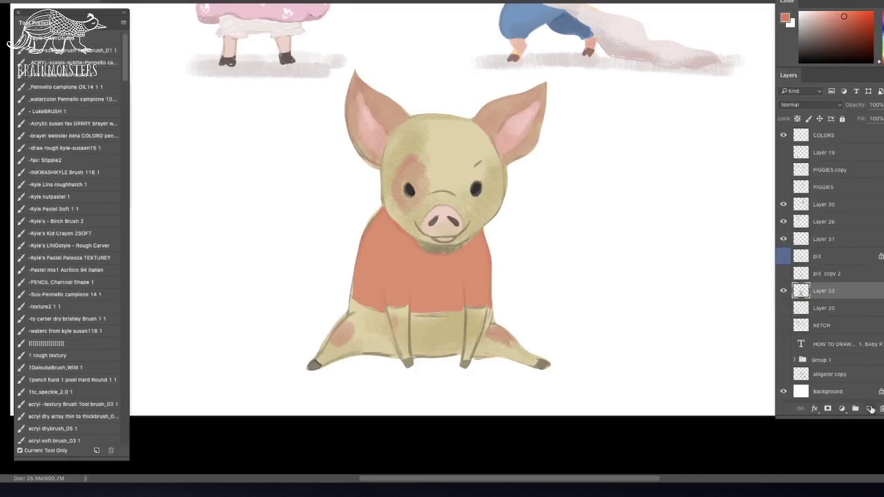